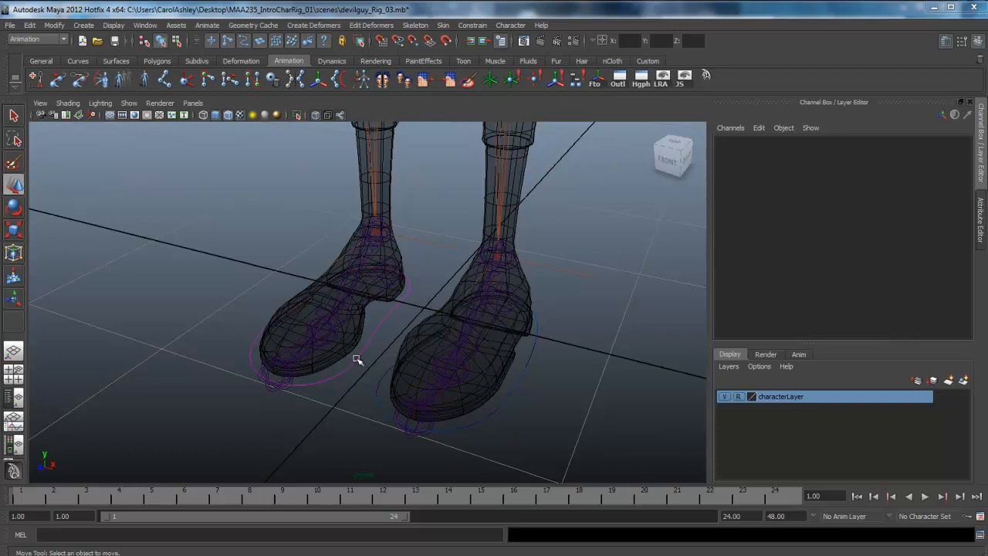
Select the control curves around both feet and open the Add Attribute window for them.
{"action": "mouse_move", "coordinate": [532, 438]}
{"action": "left_mouse_down", "text": "alt"}
{"action": "mouse_move", "coordinate": [497, 435]}
{"action": "mouse_move", "coordinate": [523, 437]}
{"action": "left_mouse_up", "text": "alt"}
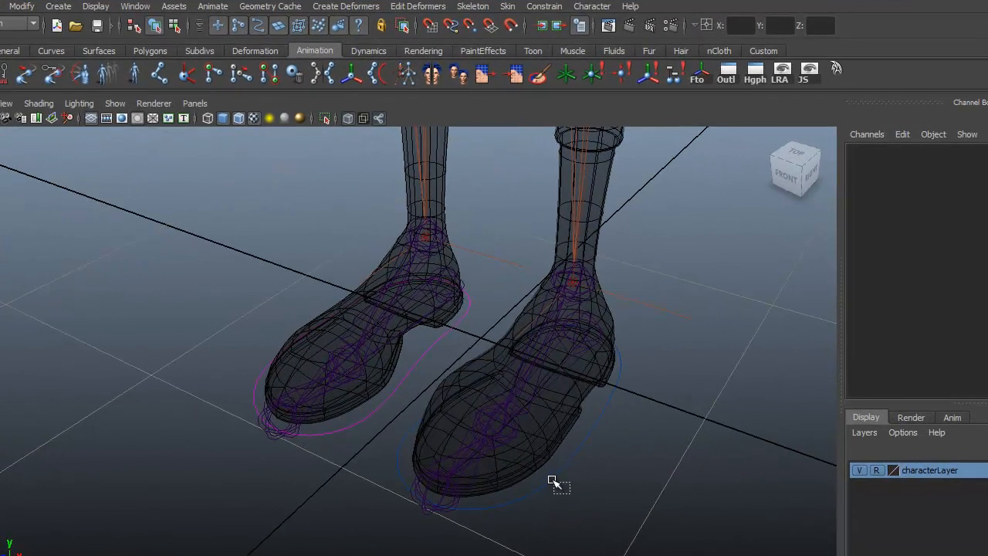
{"action": "left_click", "coordinate": [550, 484]}
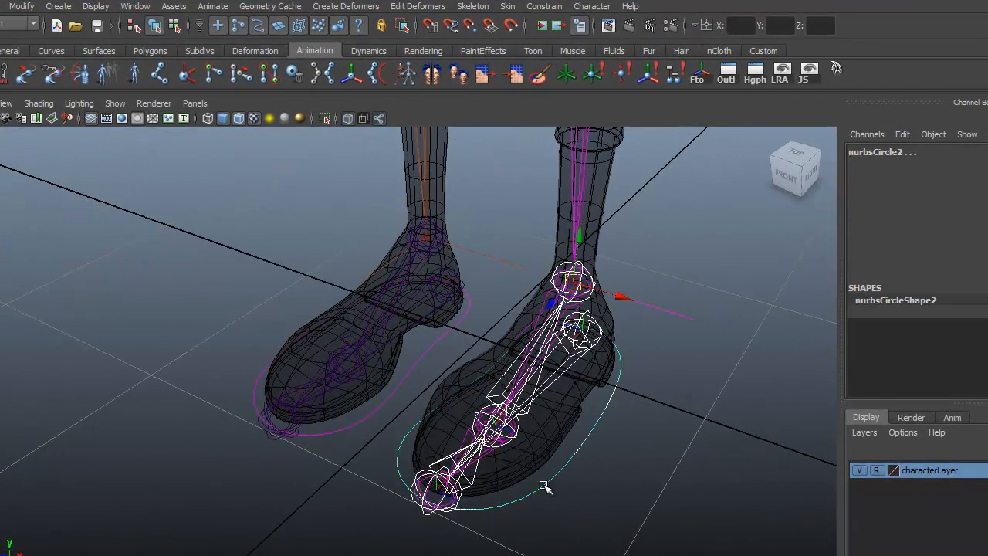
{"action": "left_click", "coordinate": [353, 426]}
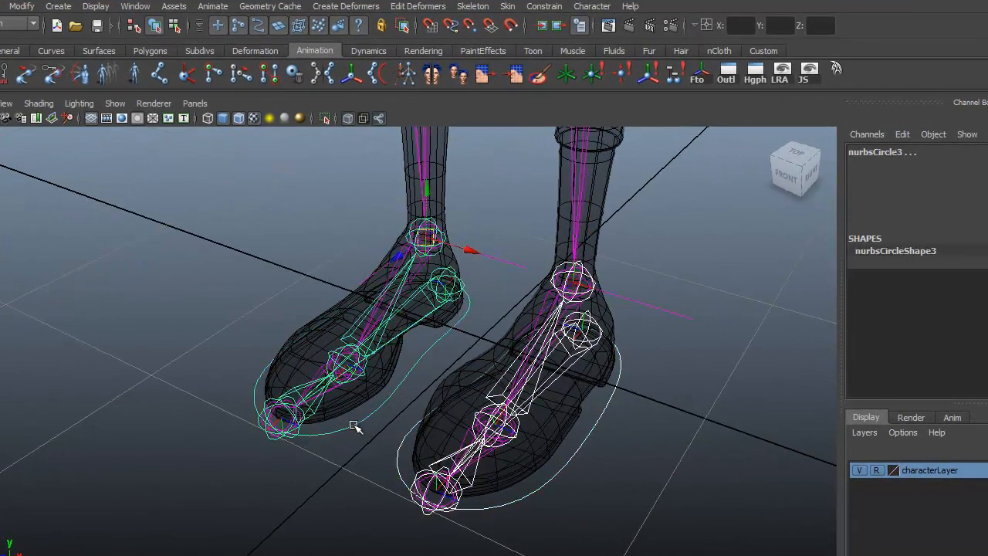
{"action": "left_click", "coordinate": [22, 7]}
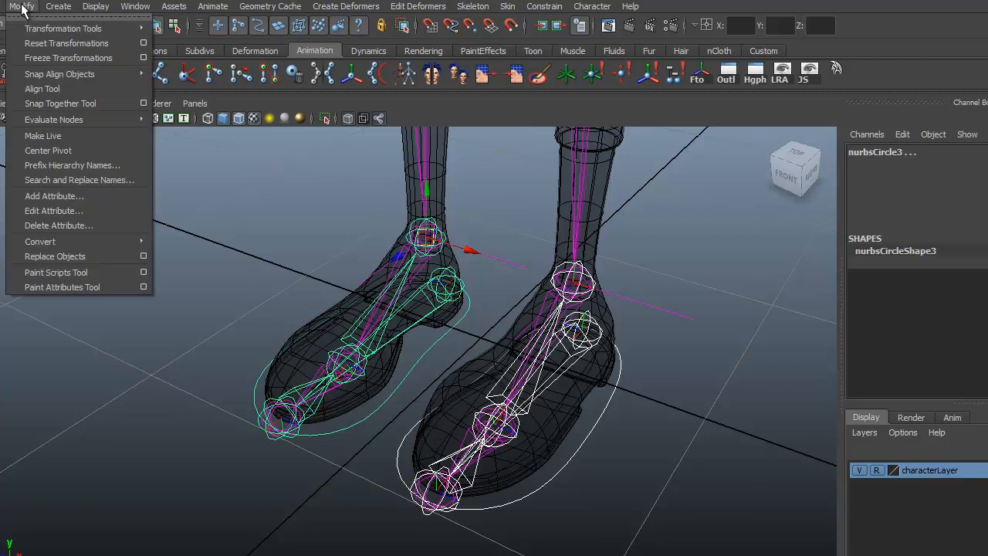
{"action": "left_click", "coordinate": [54, 195]}
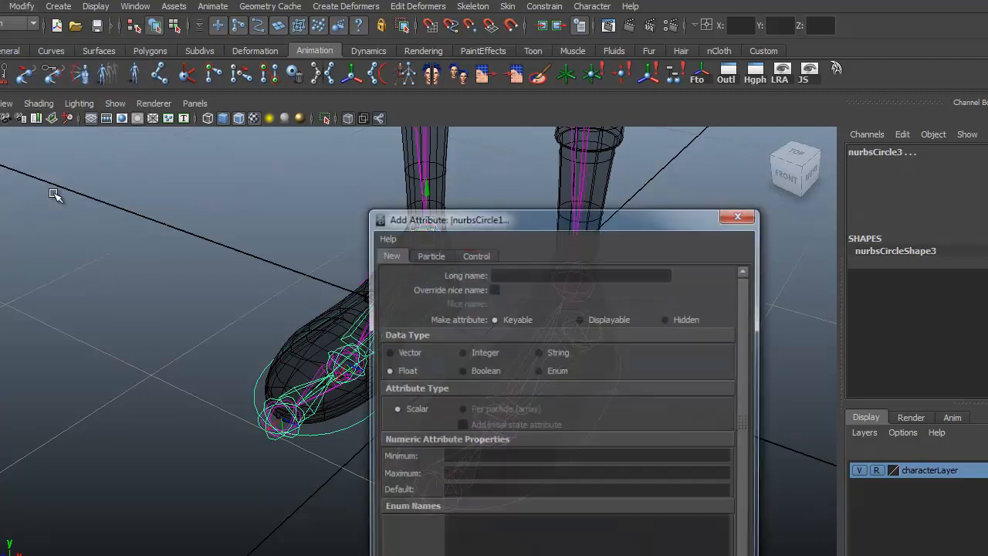
{"action": "left_click_drag", "start_coordinate": [521, 222], "coordinate": [725, 94]}
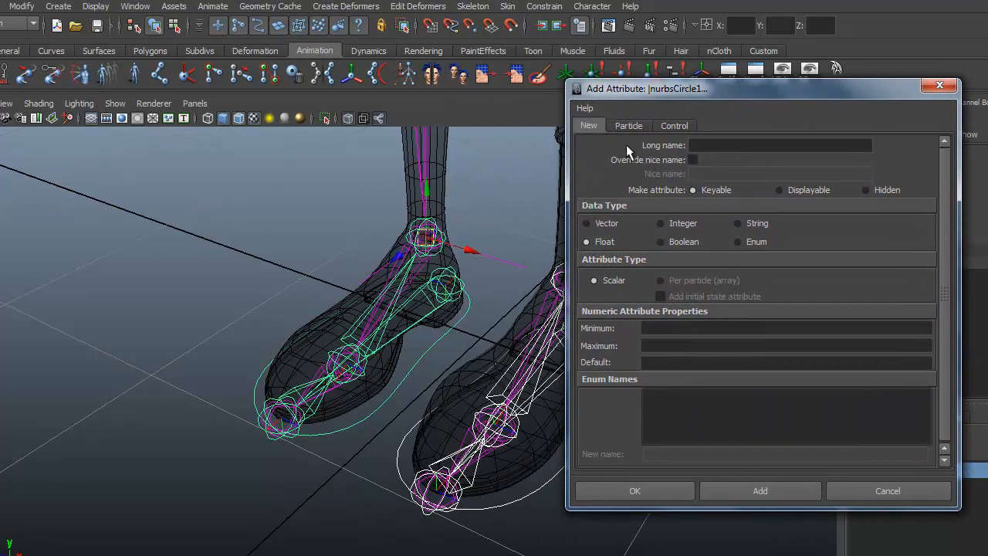
Add a keyable float attribute named FootRoll to both foot controls, with minimum -10 and maximum 10.
{"action": "left_click", "coordinate": [702, 147]}
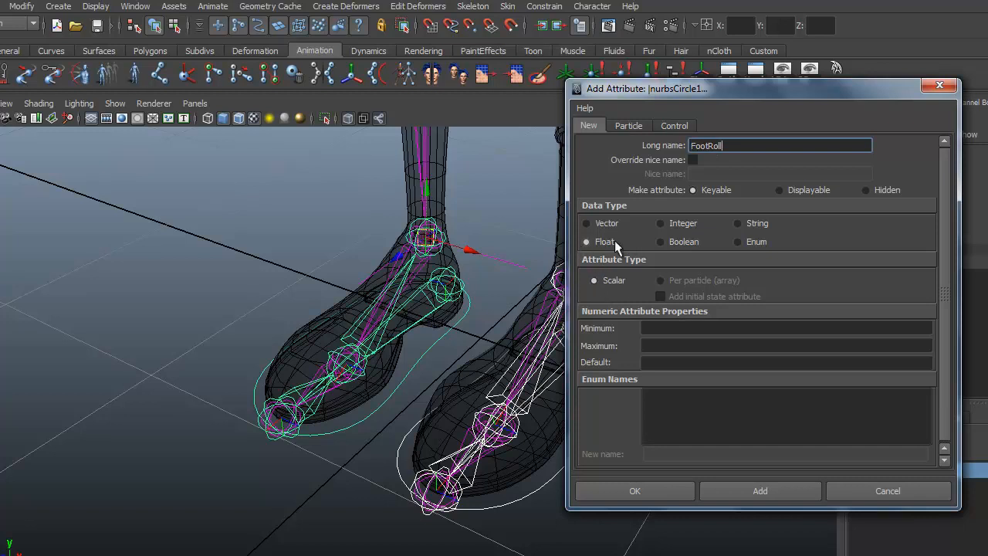
{"action": "left_click", "coordinate": [587, 242]}
{"action": "left_click", "coordinate": [656, 329]}
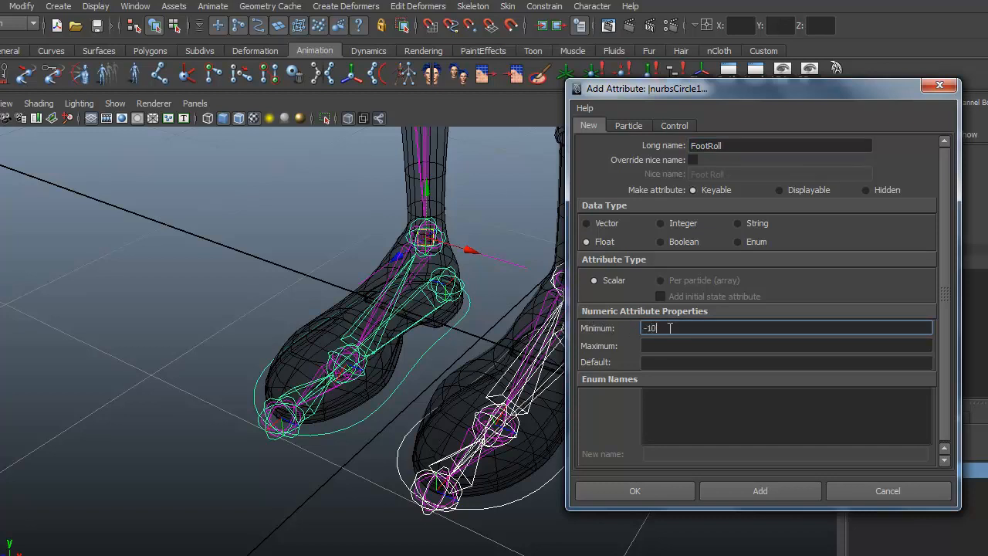
{"action": "left_click", "coordinate": [670, 345]}
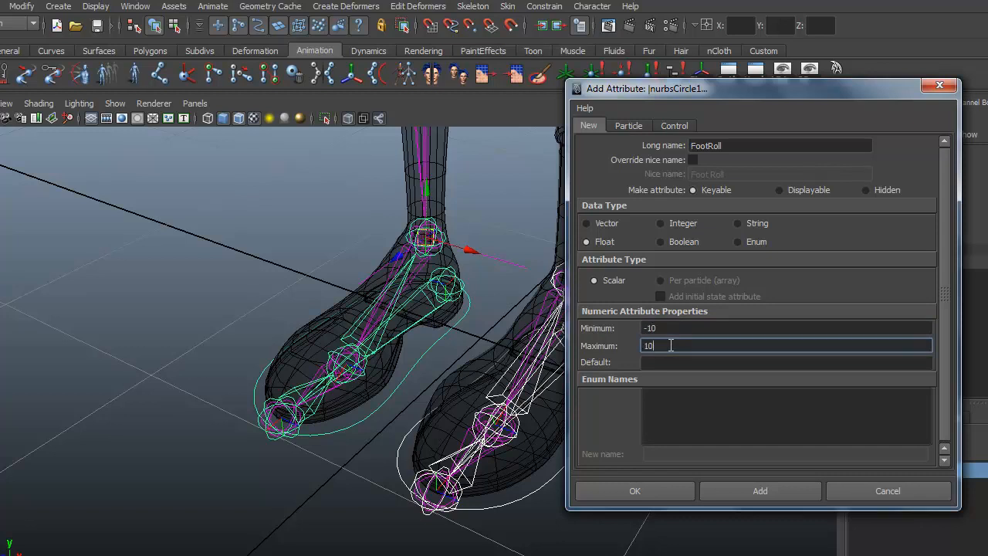
{"action": "left_click", "coordinate": [654, 362]}
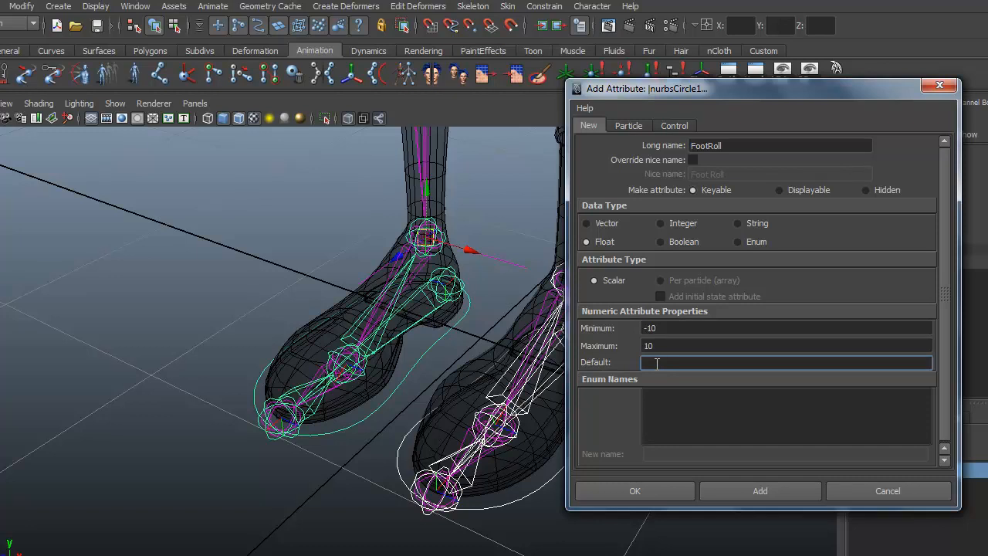
{"action": "left_click", "coordinate": [628, 492]}
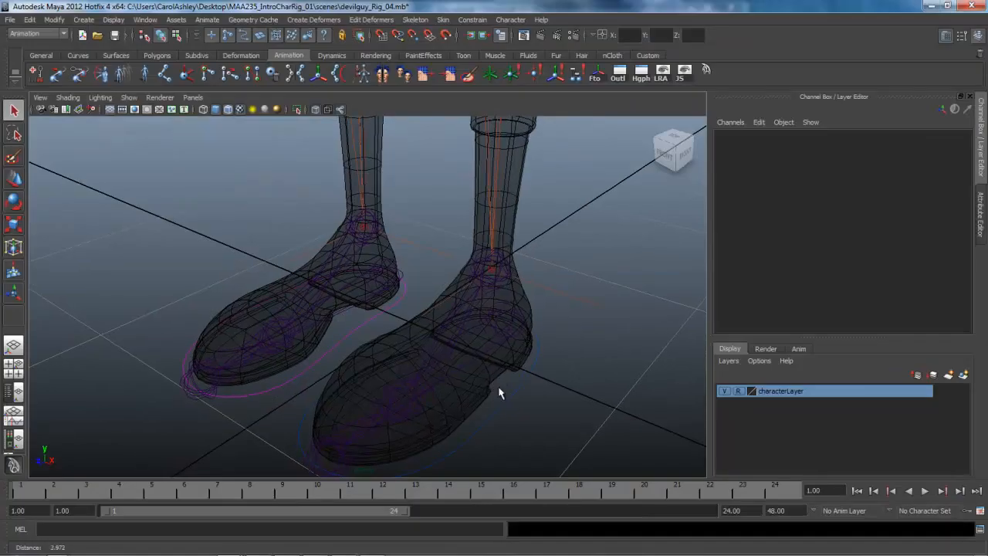
Check the names and channels of the left and right foot controls, including Foot Roll, and clear the selection.
{"action": "left_click", "coordinate": [468, 390]}
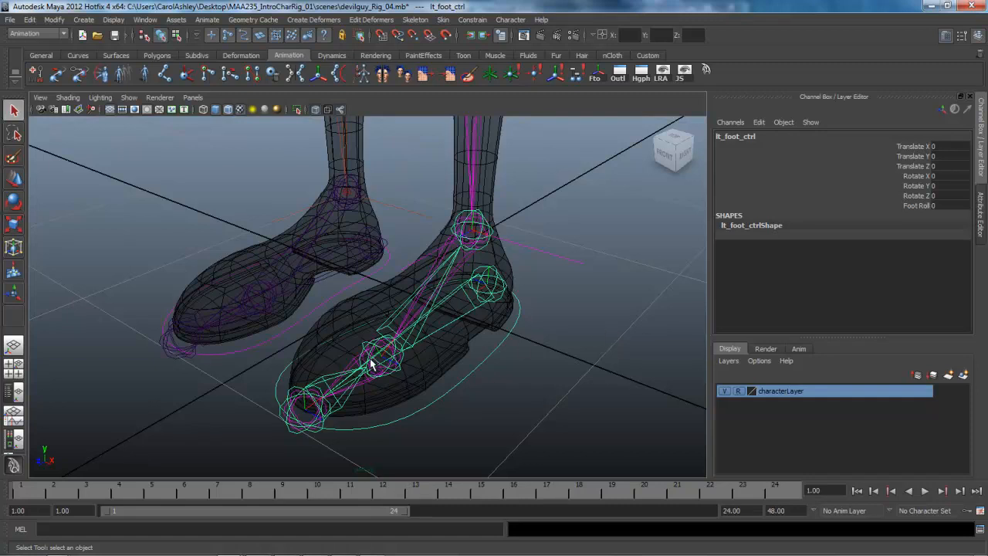
{"action": "right_click_drag", "start_coordinate": [399, 404], "coordinate": [494, 379], "text": "alt"}
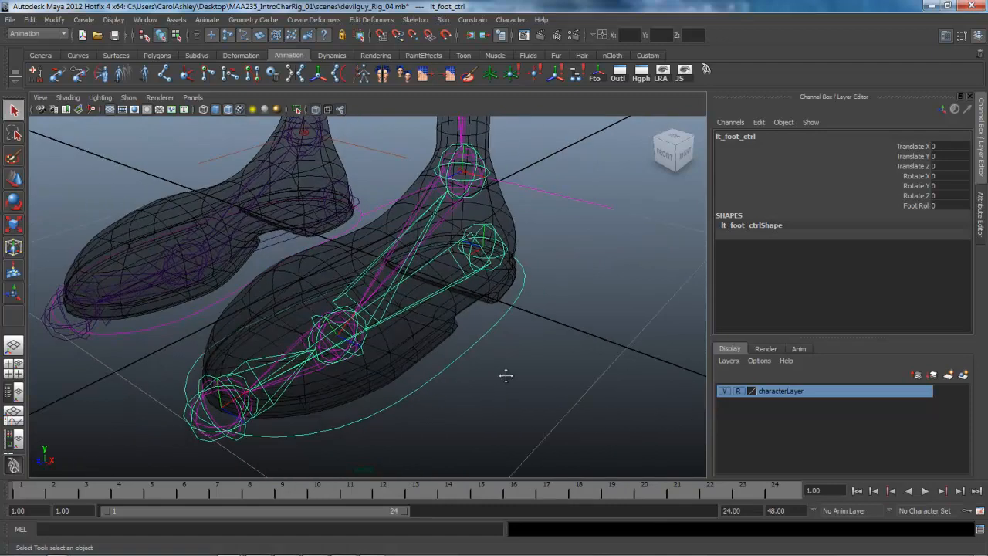
{"action": "scroll", "coordinate": [504, 384], "scroll_direction": "up", "scroll_amount": 1}
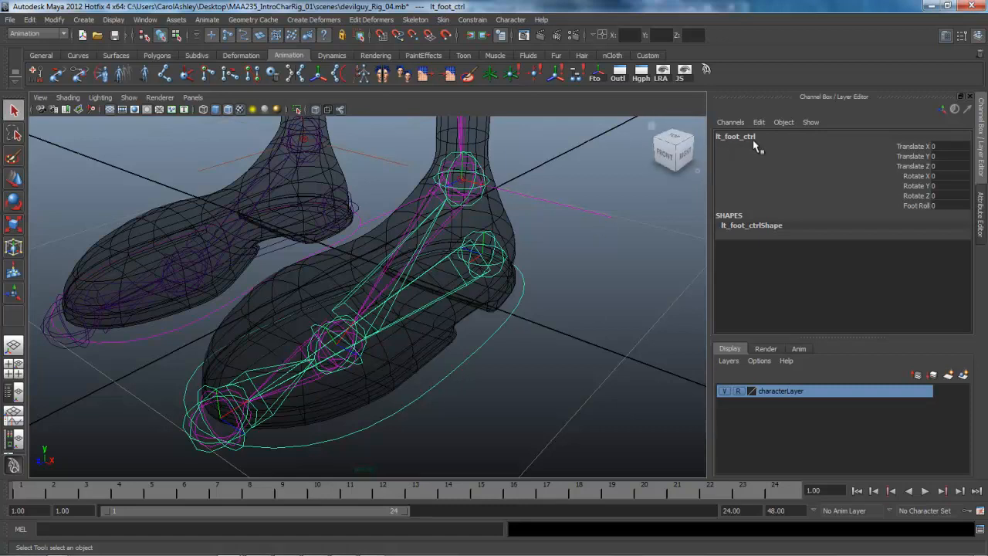
{"action": "left_click", "coordinate": [191, 319]}
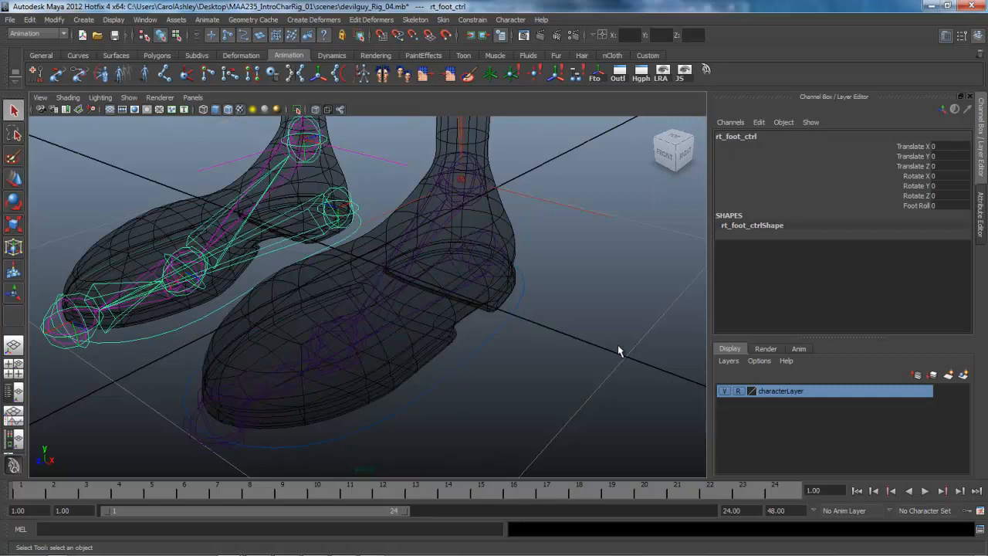
{"action": "scroll", "coordinate": [618, 344], "scroll_direction": "down", "scroll_amount": 5}
{"action": "left_click", "coordinate": [525, 351]}
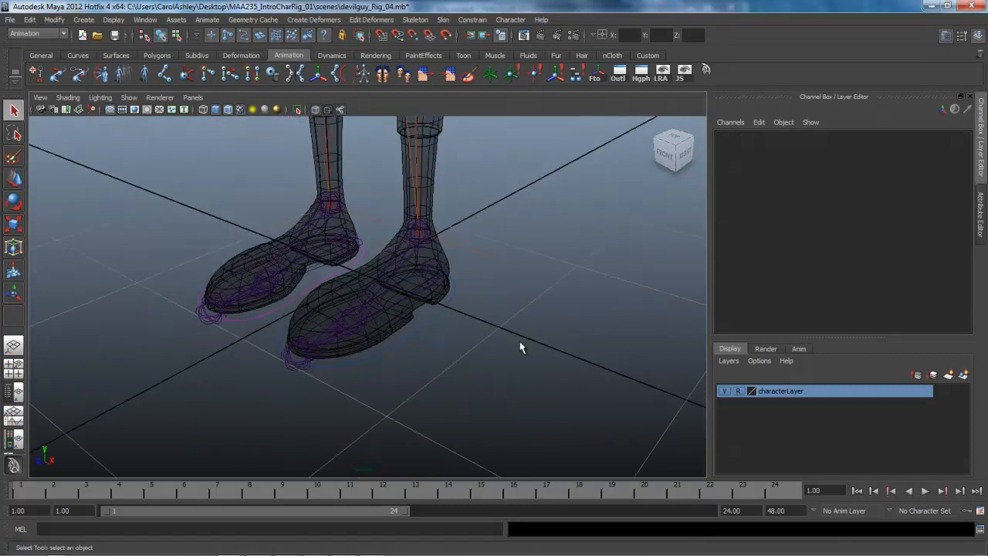
Open the Set Driven Key window.
{"action": "scroll", "coordinate": [532, 370], "scroll_direction": "up", "scroll_amount": 4}
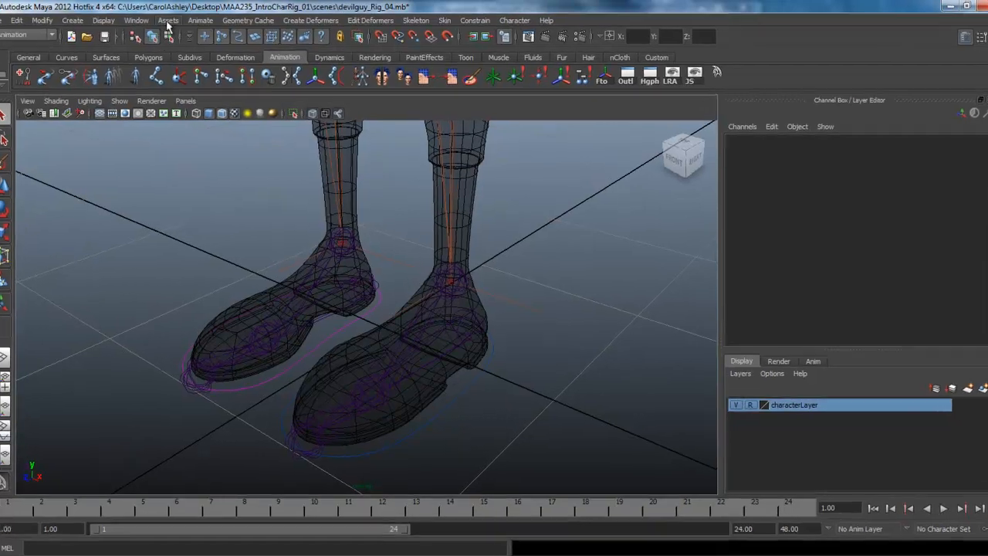
{"action": "left_click", "coordinate": [206, 19]}
{"action": "mouse_move", "coordinate": [167, 92]}
{"action": "left_click", "coordinate": [338, 96]}
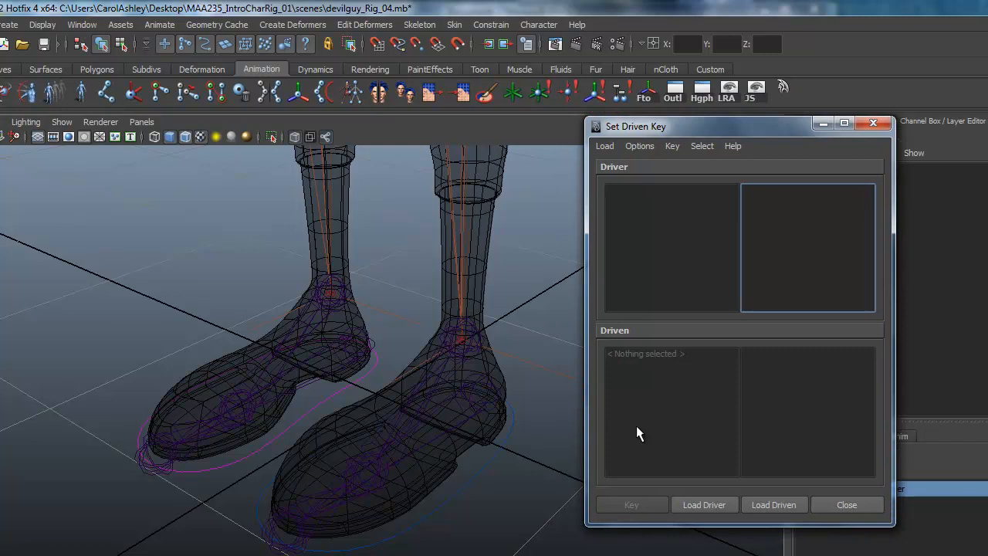
Load the left foot control lt_foot_ctrl as the driver in Set Driven Key.
{"action": "left_click", "coordinate": [439, 505]}
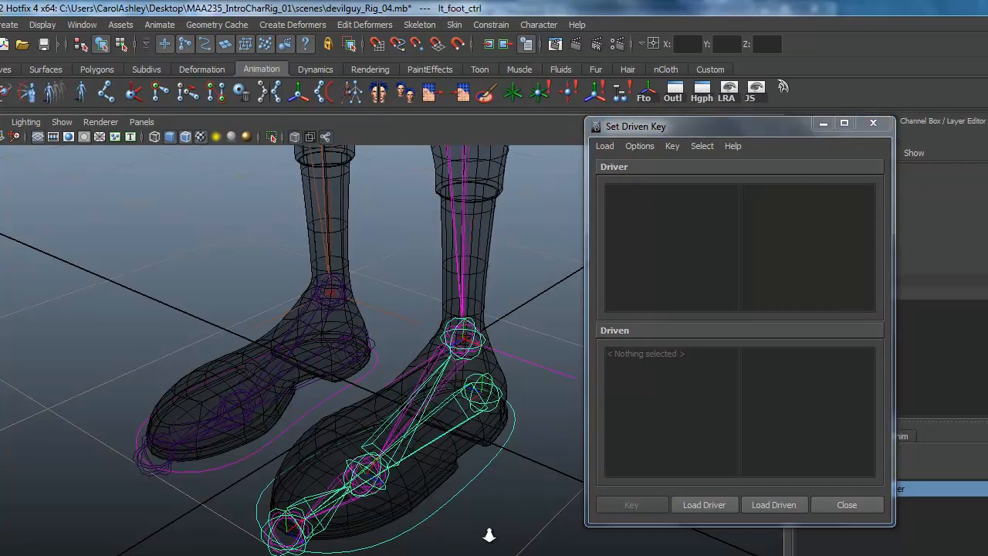
{"action": "key", "text": "f"}
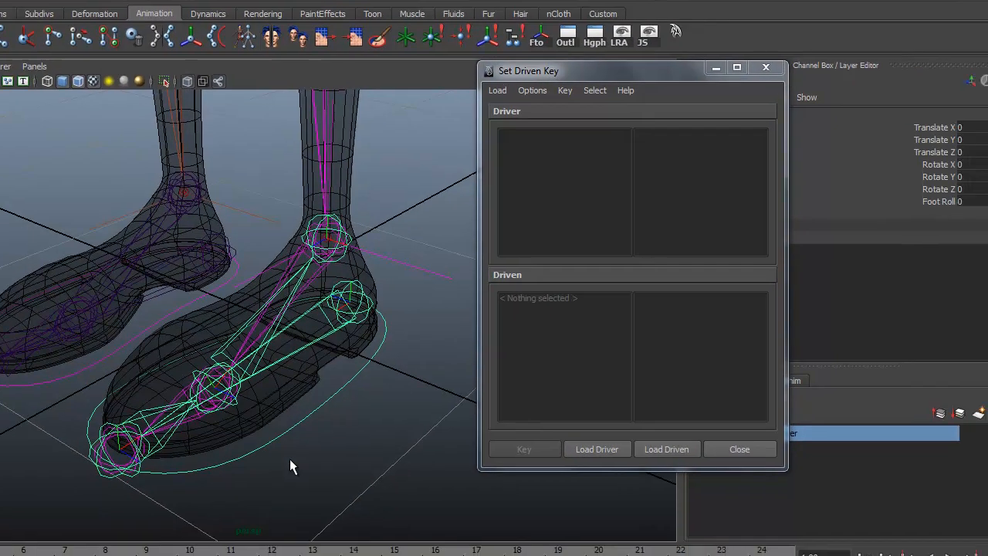
{"action": "left_click_drag", "start_coordinate": [290, 466], "coordinate": [347, 479], "text": "alt"}
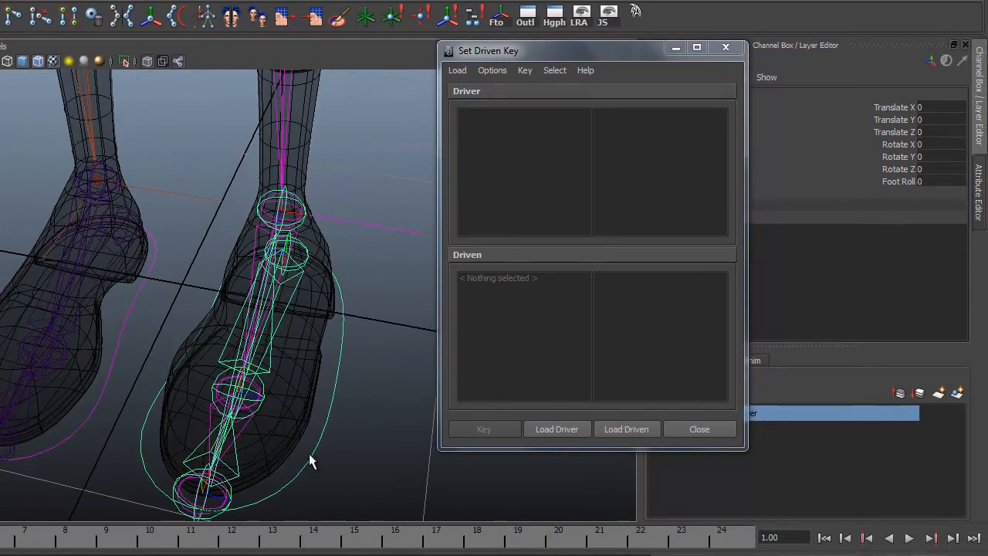
{"action": "middle_click_drag", "start_coordinate": [376, 420], "coordinate": [363, 443], "text": "alt"}
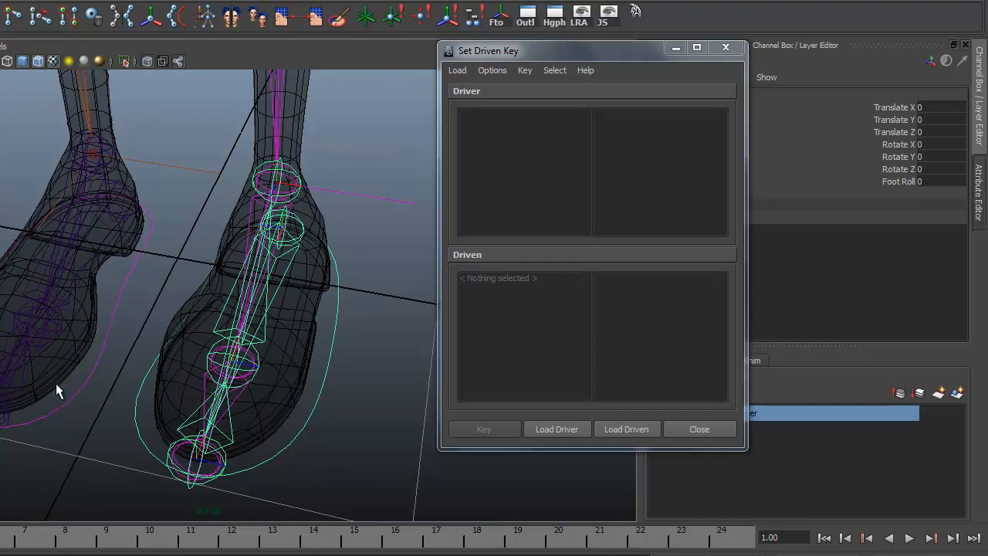
{"action": "left_click_drag", "start_coordinate": [62, 414], "coordinate": [221, 457], "text": "alt"}
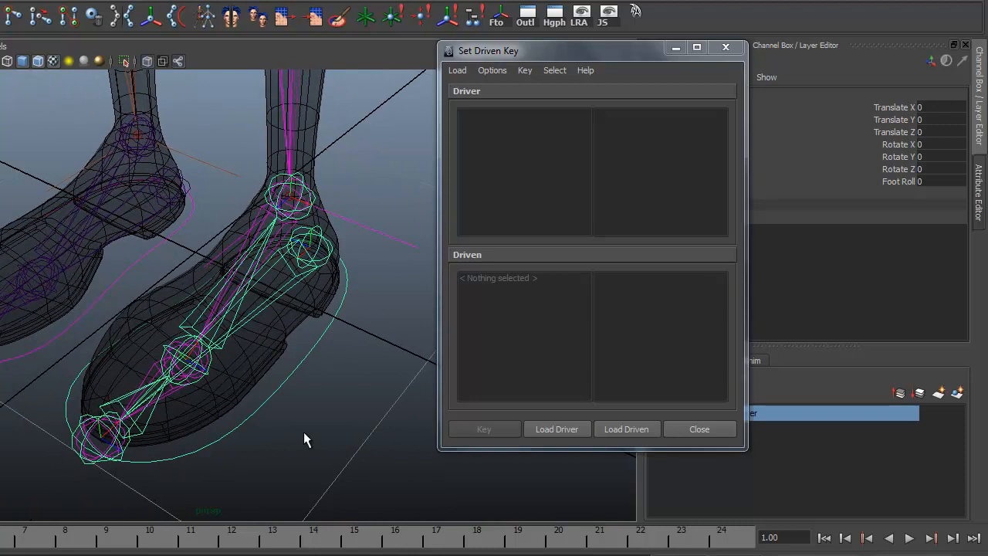
{"action": "left_click_drag", "start_coordinate": [520, 51], "coordinate": [469, 50]}
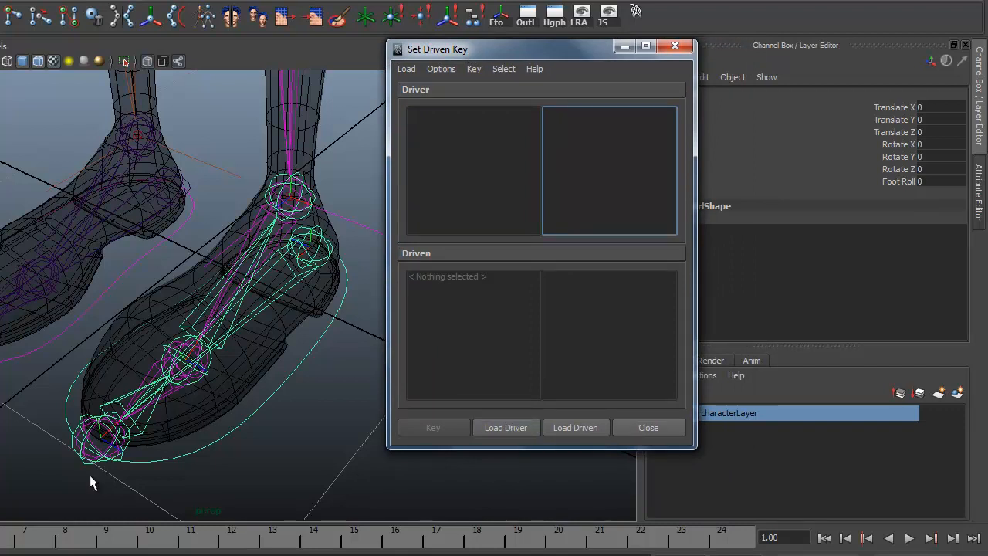
{"action": "left_click", "coordinate": [505, 428]}
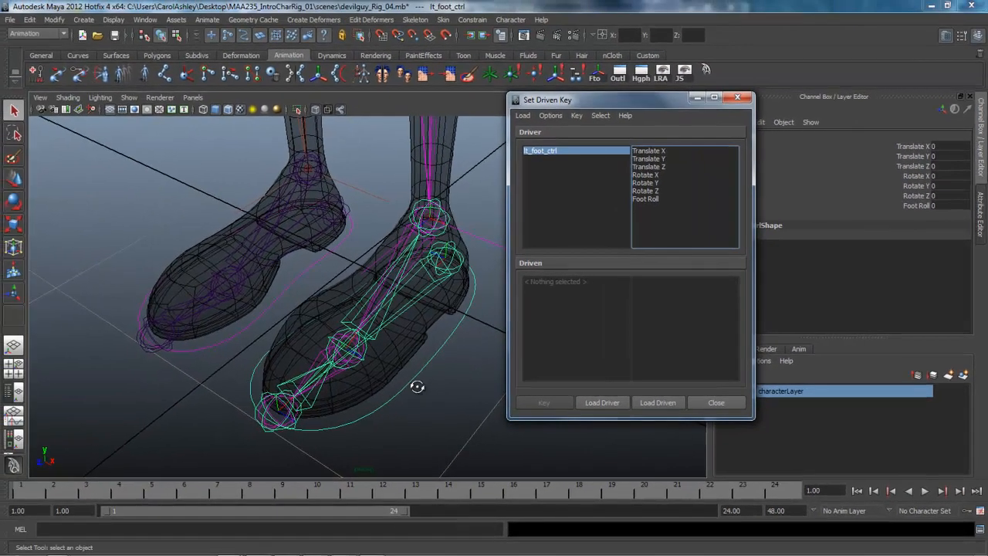
Load the left reverse-foot joints rl_lt_heel, rl_lt_toe and rl_lt_ball as the driven objects.
{"action": "right_click_drag", "start_coordinate": [267, 407], "coordinate": [245, 396], "text": "alt"}
{"action": "mouse_move", "coordinate": [394, 377]}
{"action": "right_mouse_down", "text": "alt"}
{"action": "mouse_move", "coordinate": [395, 394]}
{"action": "mouse_move", "coordinate": [412, 378]}
{"action": "right_mouse_up", "text": "alt"}
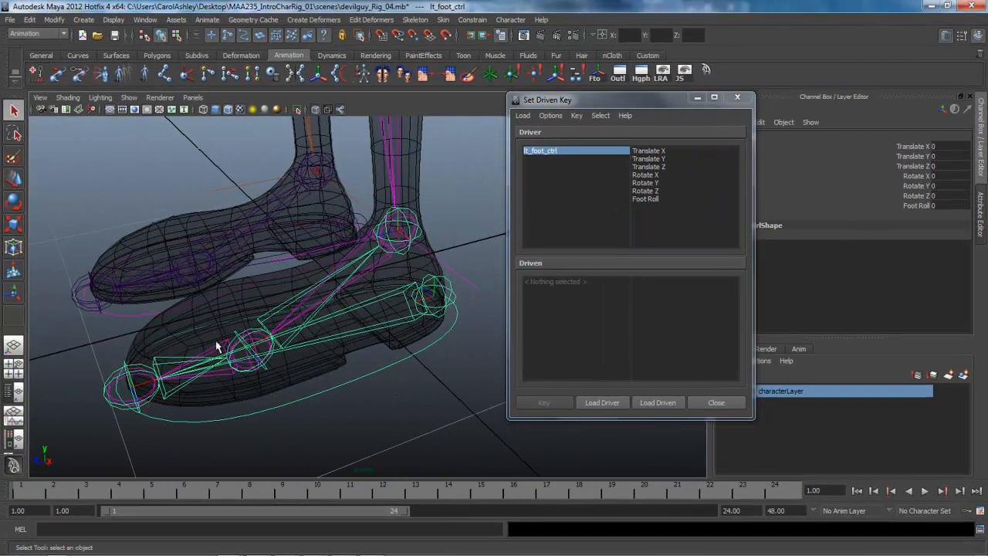
{"action": "middle_click_drag", "start_coordinate": [437, 420], "coordinate": [405, 413], "text": "alt"}
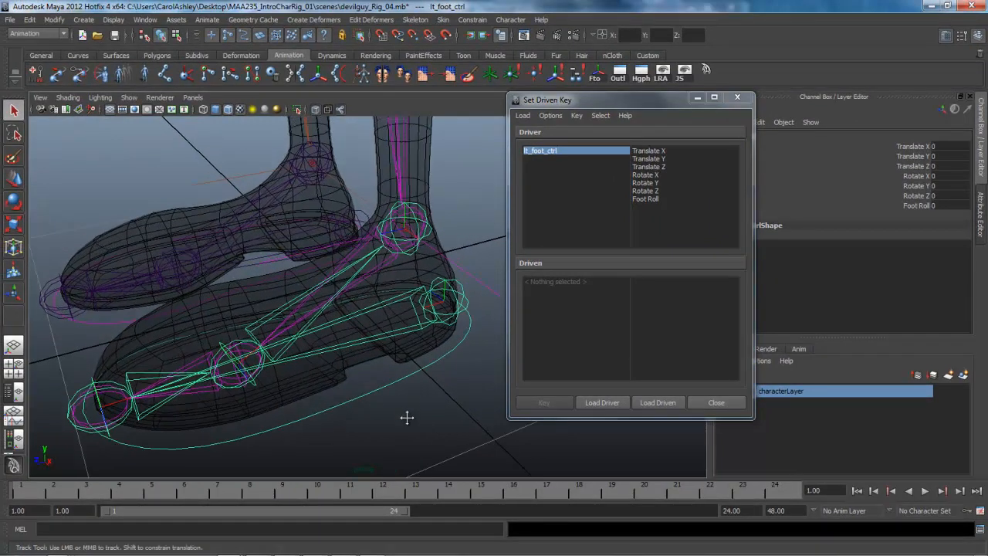
{"action": "left_click", "coordinate": [465, 302]}
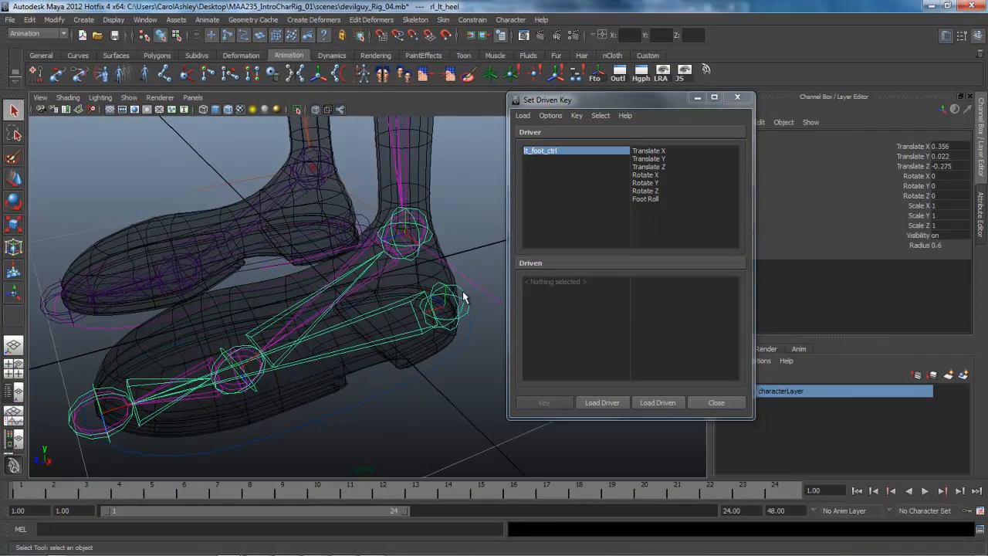
{"action": "left_click", "coordinate": [141, 384]}
{"action": "left_click", "coordinate": [263, 334]}
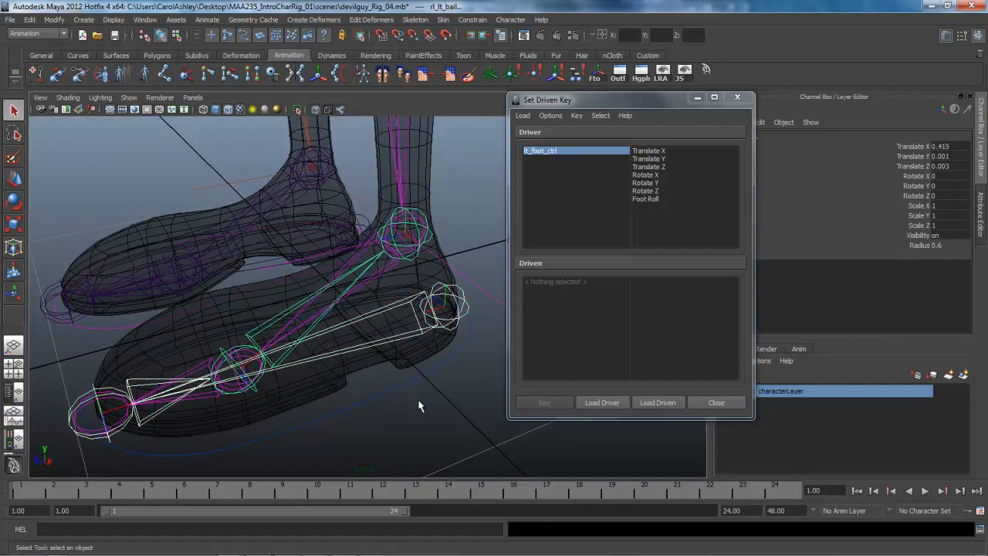
{"action": "left_click", "coordinate": [656, 403]}
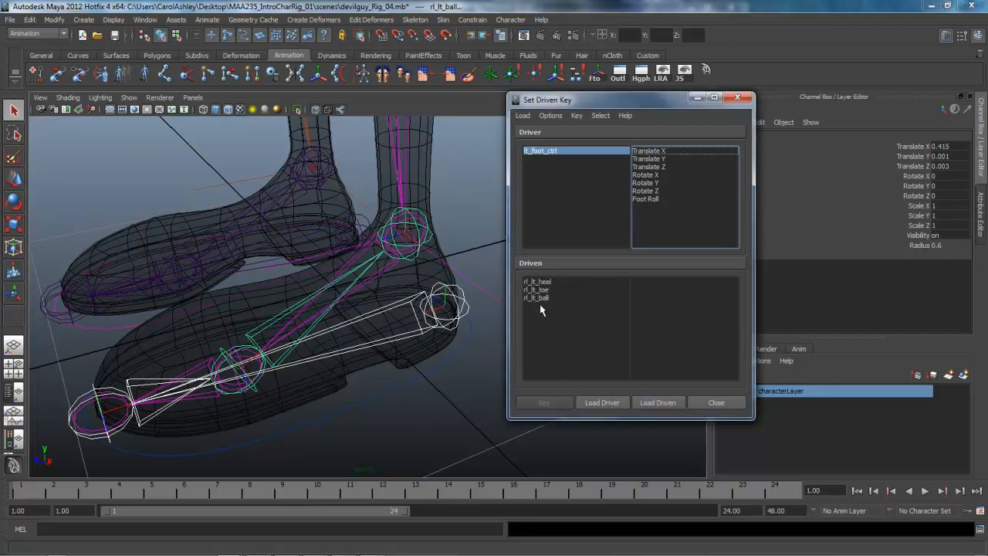
Choose Rotate Z of all three driven joints and Foot Roll of lt_foot_ctrl as the channels for the driven key.
{"action": "left_click_drag", "start_coordinate": [539, 282], "coordinate": [541, 309]}
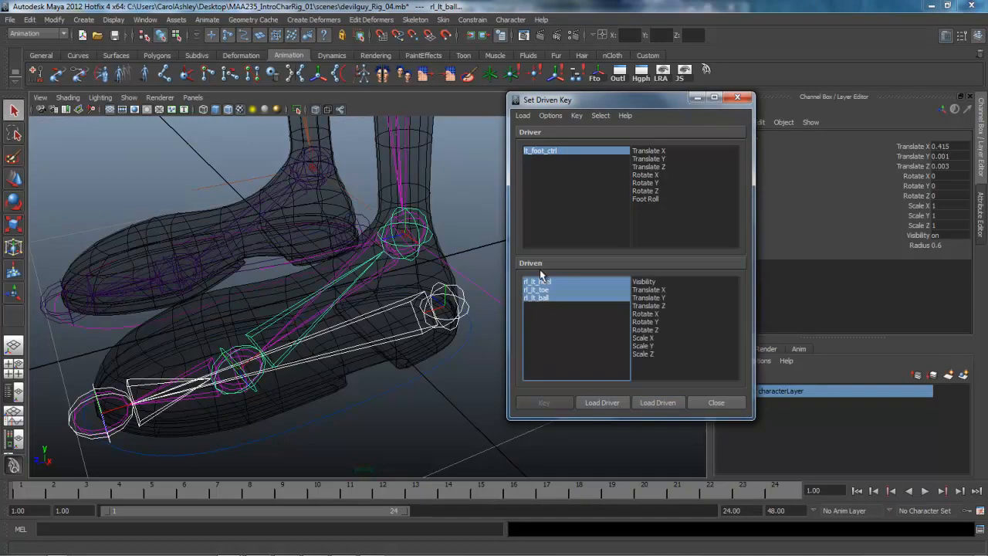
{"action": "left_click", "coordinate": [645, 331]}
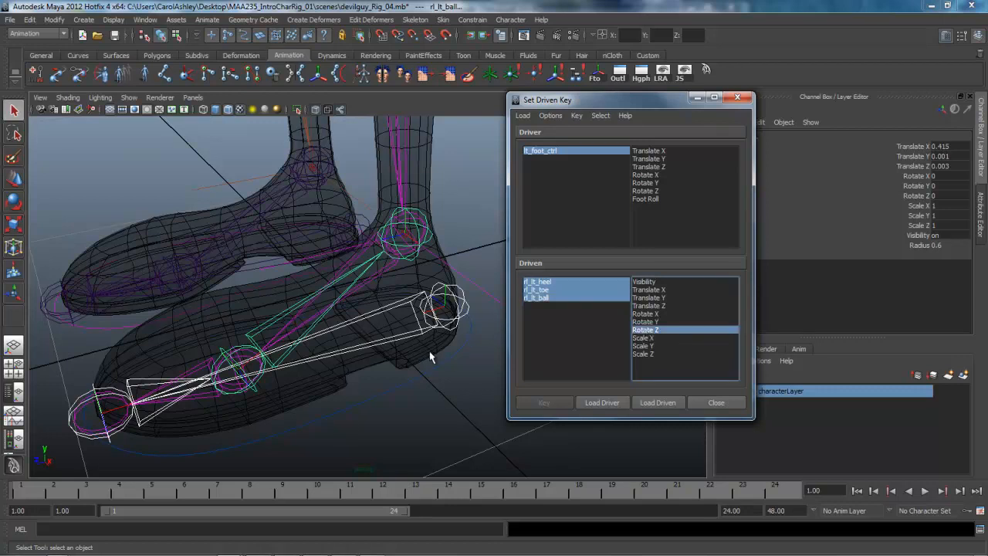
{"action": "scroll", "coordinate": [434, 382], "scroll_direction": "down", "scroll_amount": 3}
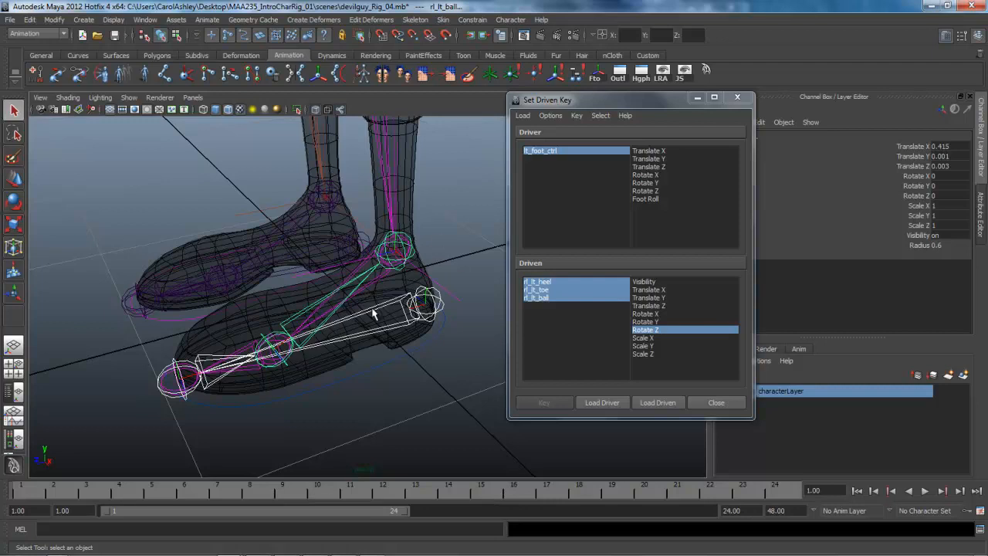
{"action": "mouse_move", "coordinate": [319, 413]}
{"action": "left_mouse_down", "text": "alt"}
{"action": "mouse_move", "coordinate": [353, 424]}
{"action": "mouse_move", "coordinate": [315, 411]}
{"action": "mouse_move", "coordinate": [334, 417]}
{"action": "left_mouse_up", "text": "alt"}
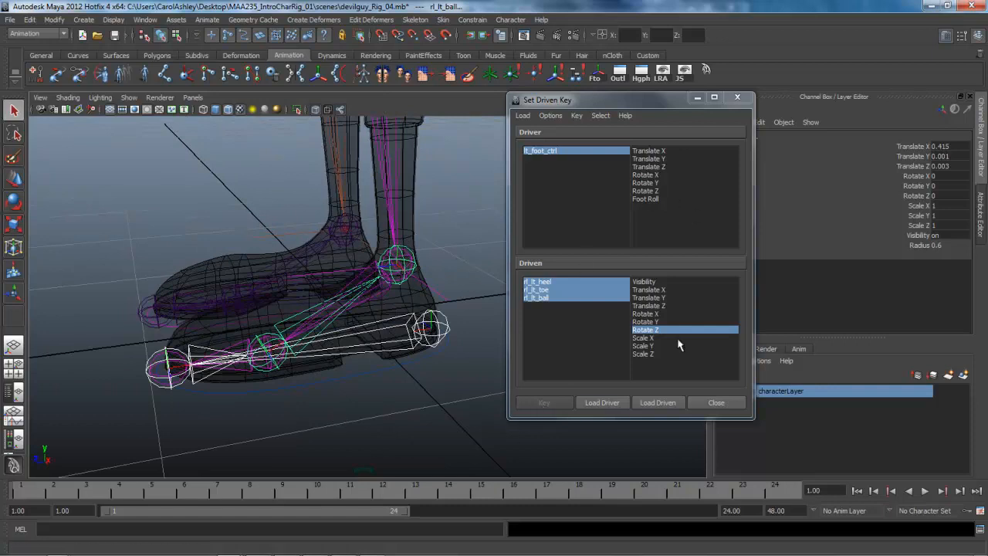
{"action": "left_click", "coordinate": [640, 201]}
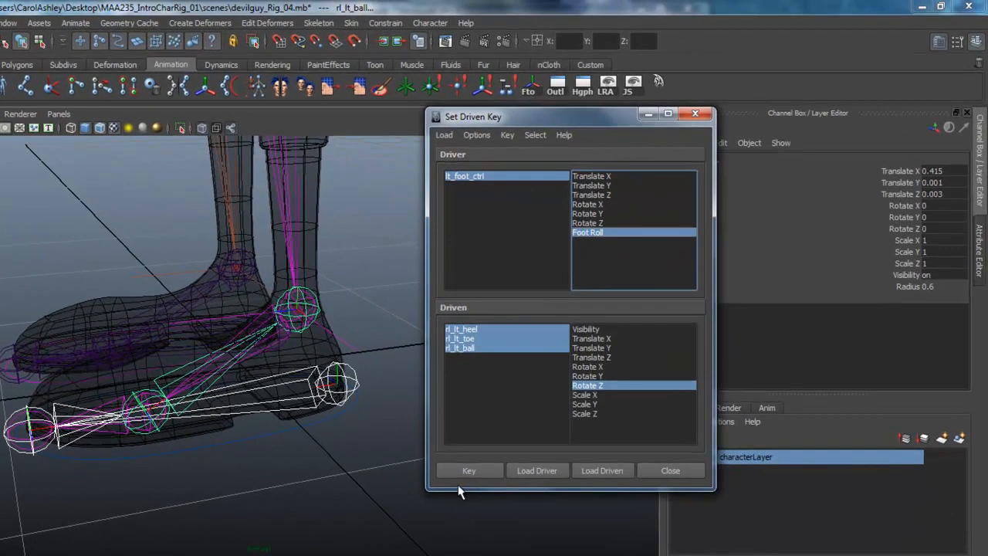
Select lt_foot_ctrl and key Rotate Z of the three driven joints in the neutral pose with Foot Roll at 0.
{"action": "left_click", "coordinate": [199, 451]}
{"action": "left_click_drag", "start_coordinate": [199, 447], "coordinate": [205, 507], "text": "alt"}
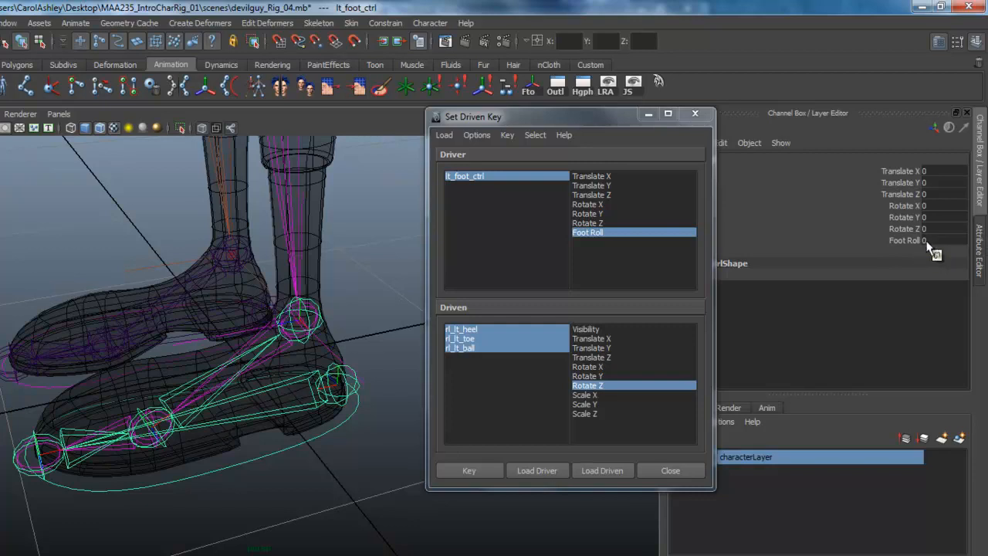
{"action": "left_click_drag", "start_coordinate": [396, 467], "coordinate": [171, 367], "text": "alt"}
{"action": "left_click_drag", "start_coordinate": [164, 453], "coordinate": [310, 489], "text": "alt"}
{"action": "left_click", "coordinate": [470, 471]}
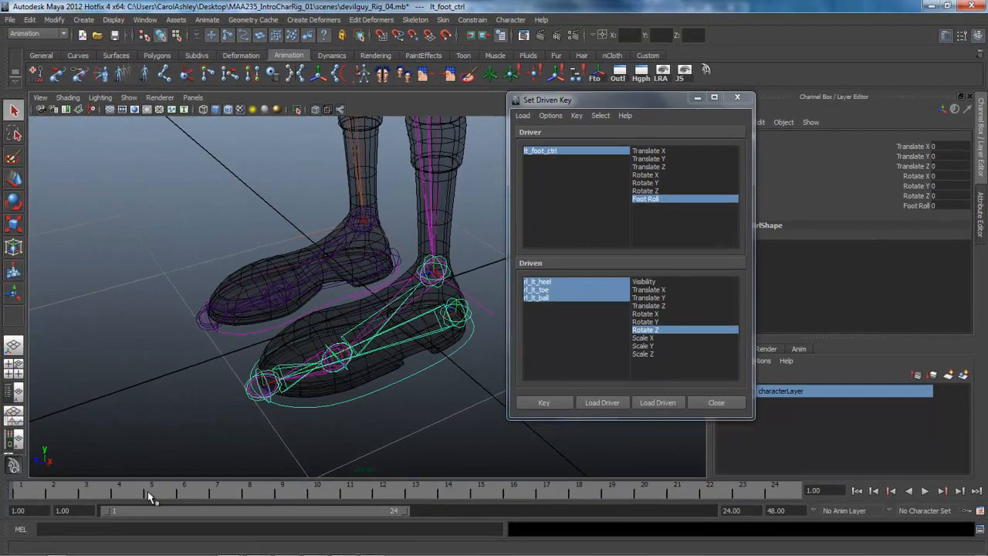
Start and stop timeline playback twice to check whether the driven key moves the foot over time.
{"action": "key", "text": "alt+v"}
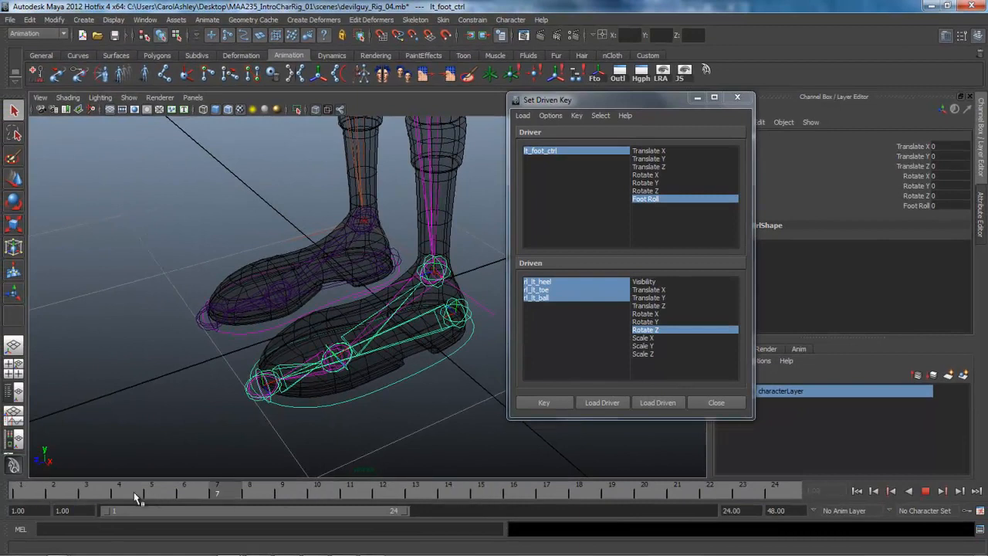
{"action": "key", "text": "alt+v"}
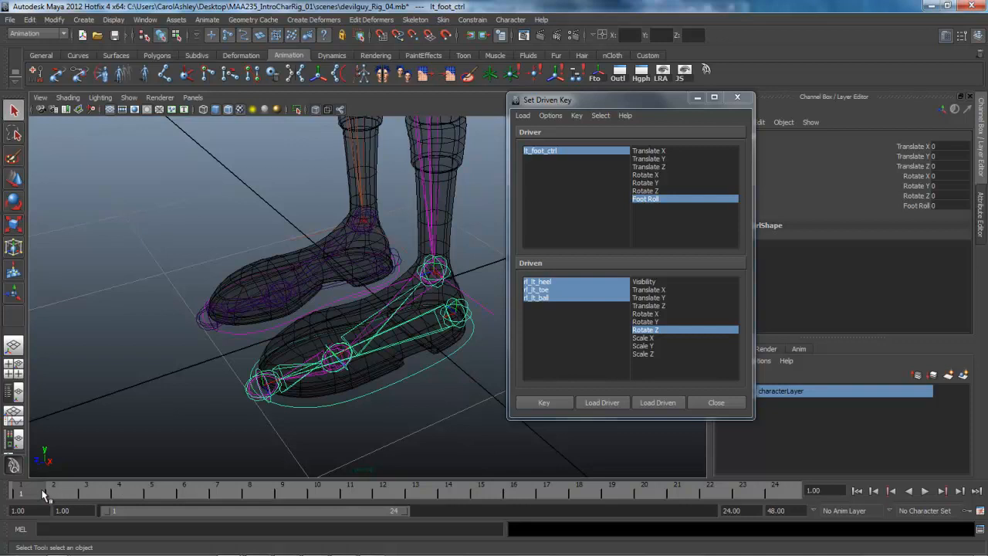
{"action": "key", "text": "alt+v"}
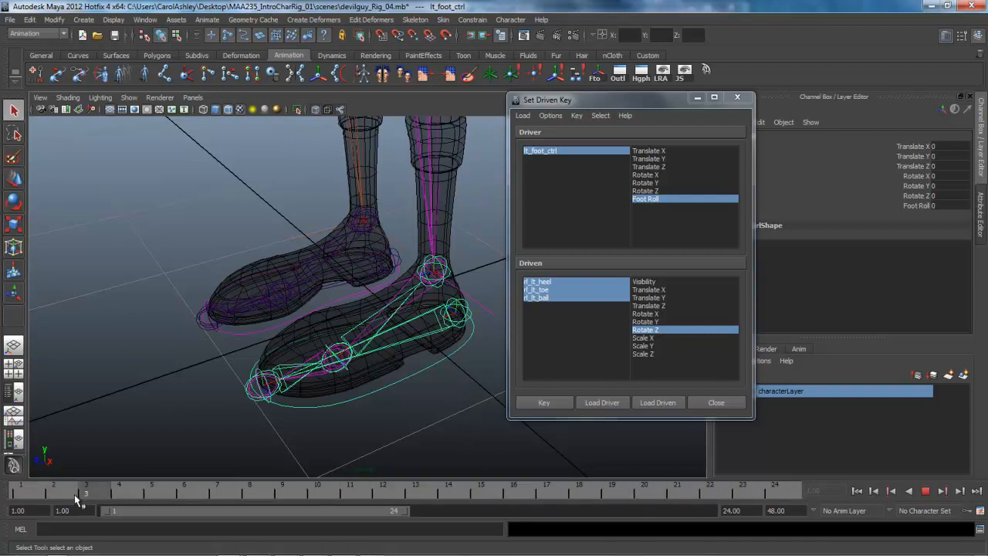
{"action": "key", "text": "alt+v"}
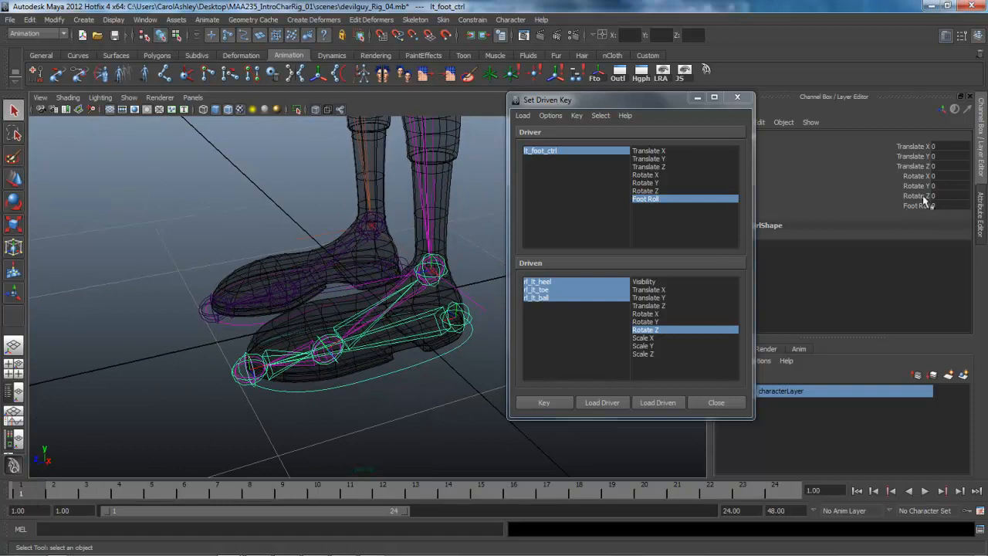
Set Foot Roll of lt_foot_ctrl to 10.
{"action": "left_click_drag", "start_coordinate": [380, 416], "coordinate": [343, 343], "text": "alt"}
{"action": "left_click_drag", "start_coordinate": [453, 413], "coordinate": [381, 393], "text": "alt"}
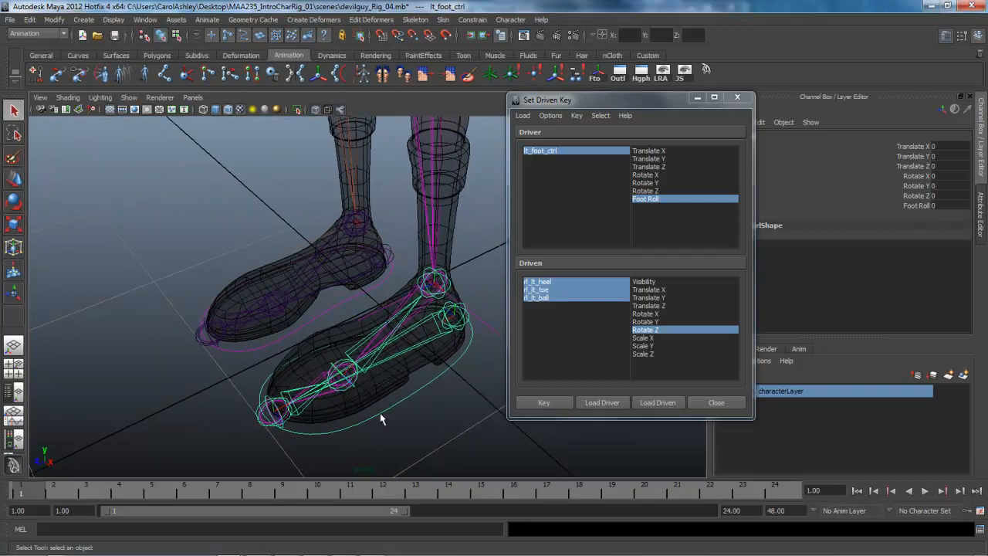
{"action": "left_click_drag", "start_coordinate": [423, 429], "coordinate": [379, 428], "text": "alt"}
{"action": "middle_click_drag", "start_coordinate": [394, 419], "coordinate": [432, 401], "text": "alt"}
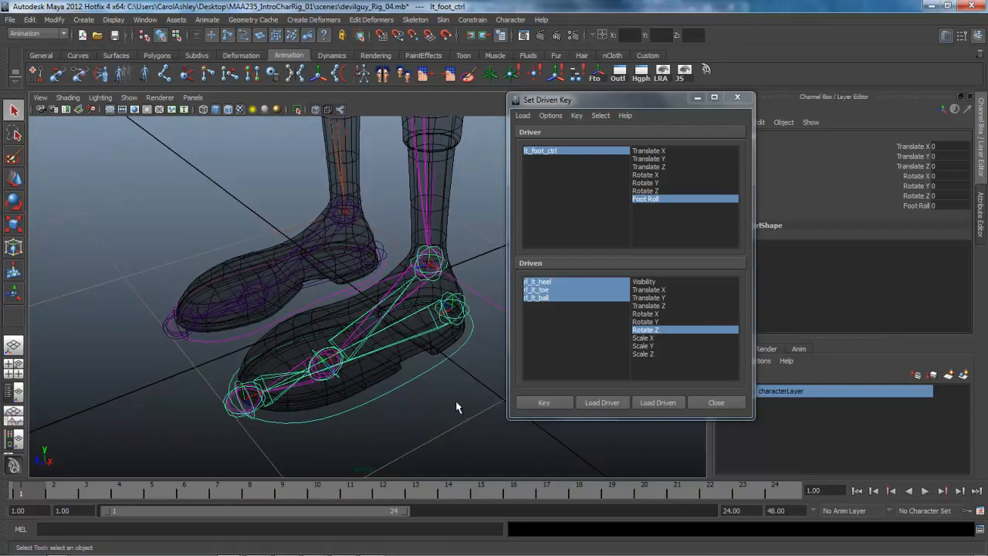
{"action": "left_click_drag", "start_coordinate": [399, 419], "coordinate": [375, 421], "text": "alt"}
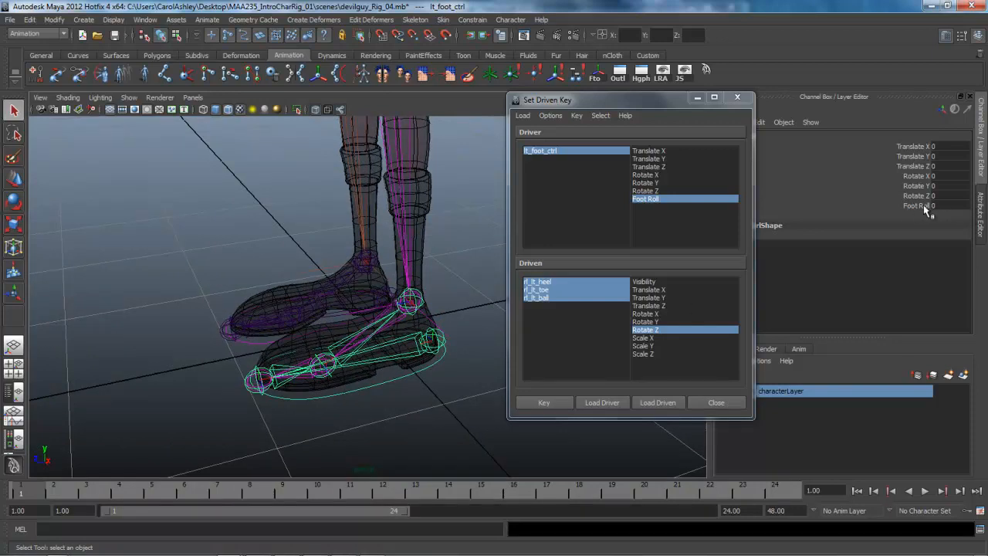
{"action": "left_click_drag", "start_coordinate": [436, 420], "coordinate": [455, 406], "text": "alt"}
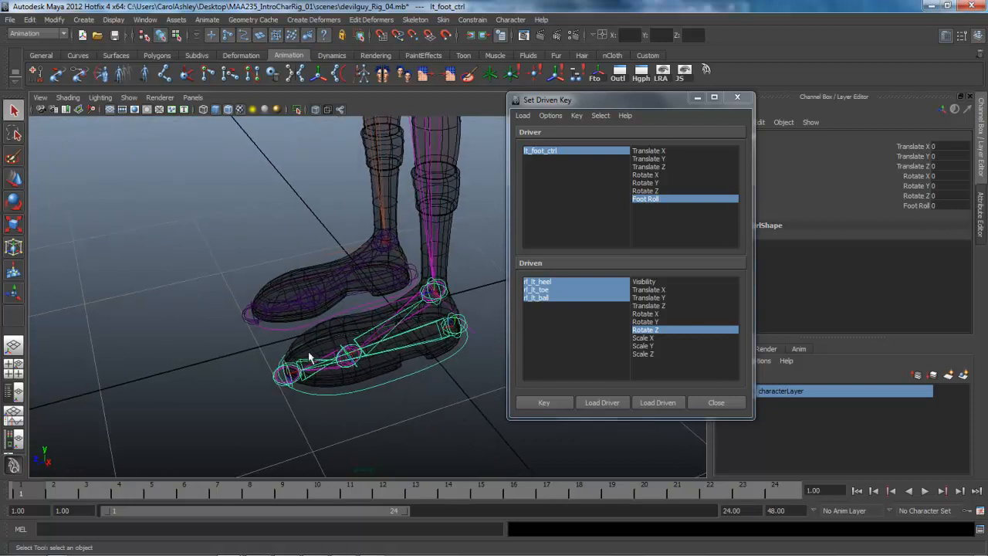
{"action": "left_click", "coordinate": [944, 205]}
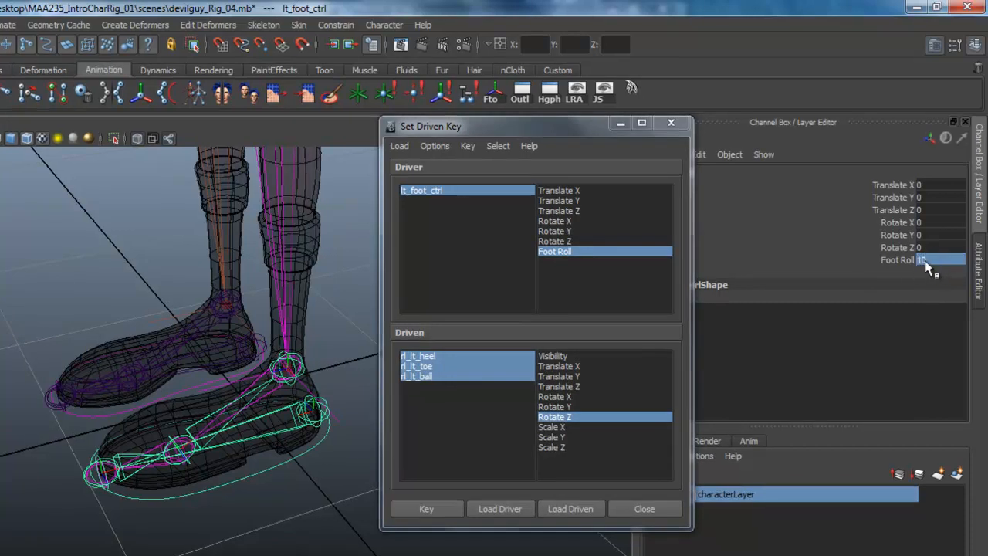
Select the toe joint rl_lt_toe and raise the heel by setting its Rotate Z to 60.
{"action": "left_click_drag", "start_coordinate": [272, 499], "coordinate": [219, 465], "text": "alt"}
{"action": "middle_click_drag", "start_coordinate": [218, 466], "coordinate": [190, 532], "text": "alt"}
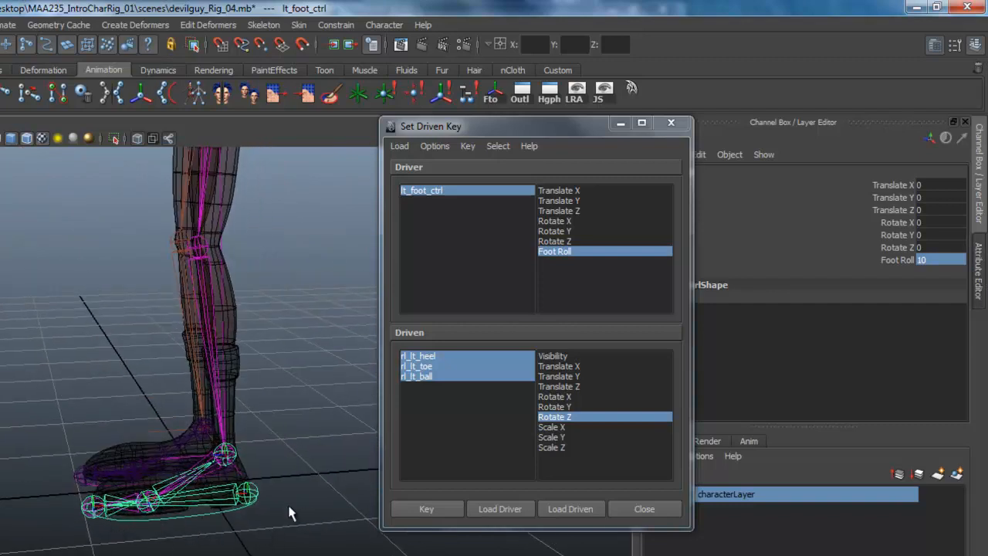
{"action": "scroll", "coordinate": [116, 525], "scroll_direction": "up", "scroll_amount": 5}
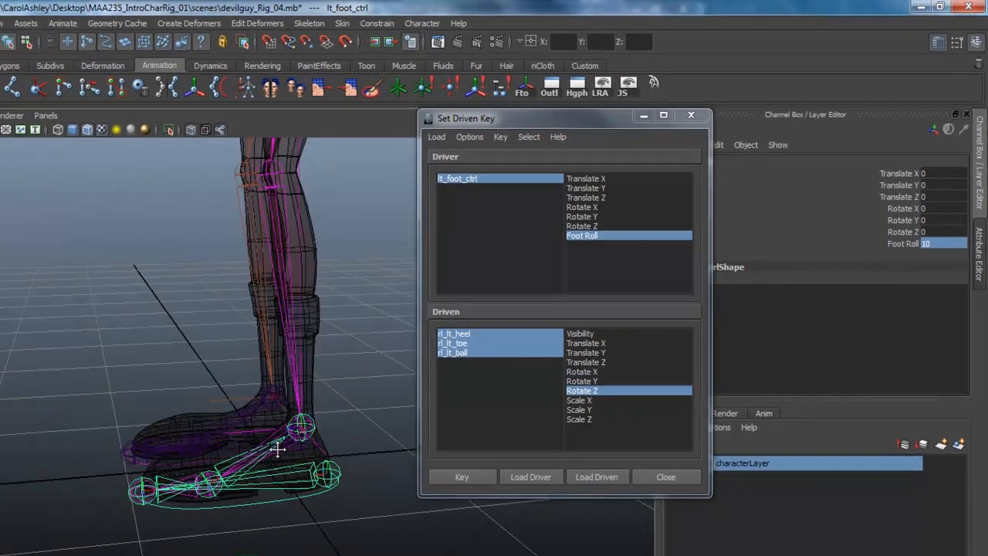
{"action": "middle_click_drag", "start_coordinate": [323, 497], "coordinate": [248, 466], "text": "alt"}
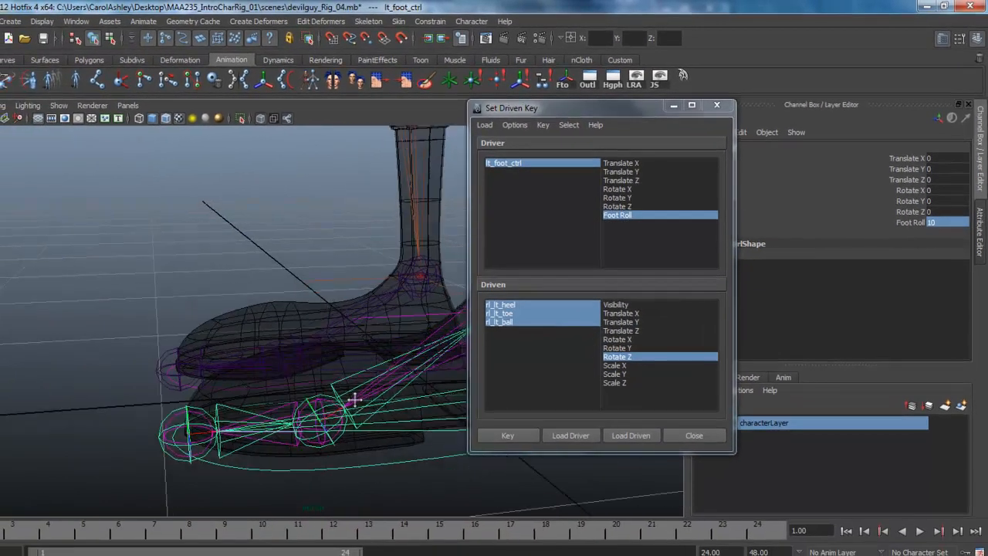
{"action": "left_click_drag", "start_coordinate": [354, 400], "coordinate": [138, 378], "text": "alt"}
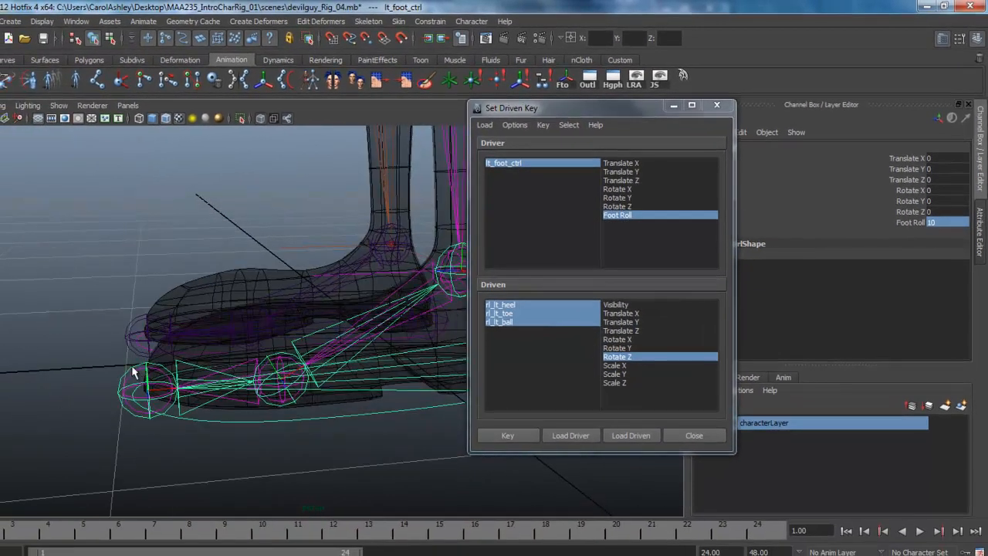
{"action": "left_click", "coordinate": [133, 372]}
{"action": "left_click_drag", "start_coordinate": [218, 406], "coordinate": [232, 432], "text": "alt"}
{"action": "middle_click_drag", "start_coordinate": [232, 431], "coordinate": [285, 456], "text": "alt"}
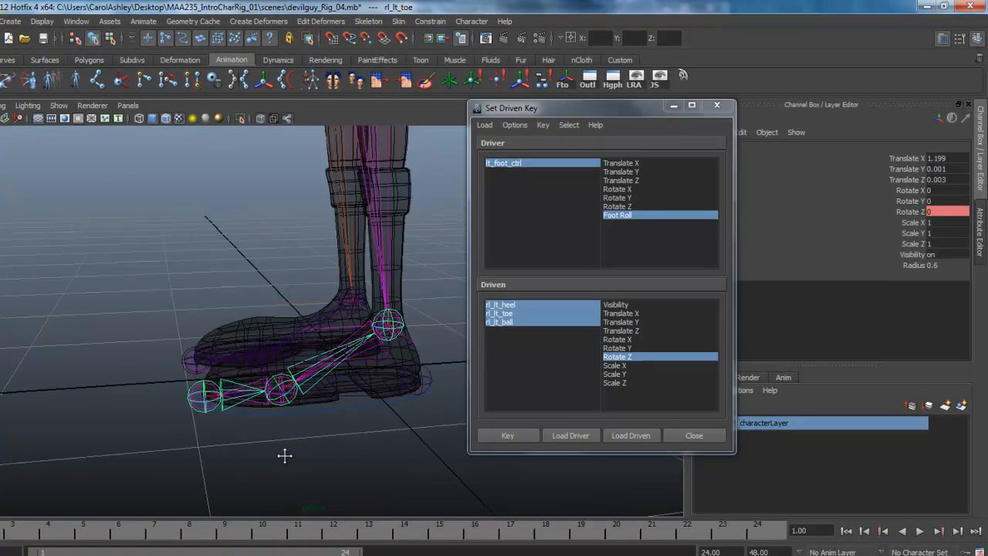
{"action": "left_click", "coordinate": [909, 211]}
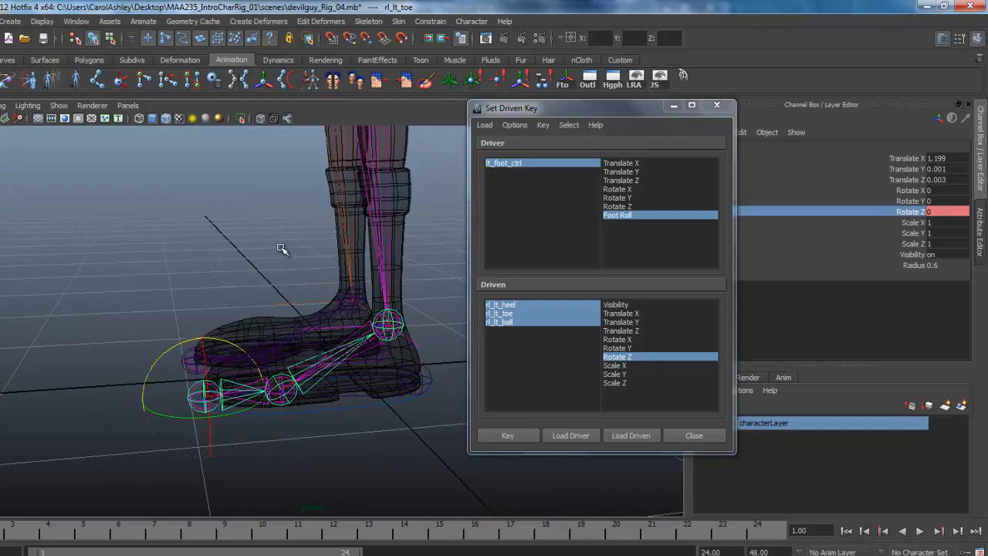
{"action": "middle_click_drag", "start_coordinate": [281, 248], "coordinate": [173, 234]}
{"action": "left_click_drag", "start_coordinate": [173, 234], "coordinate": [148, 380], "text": "alt"}
{"action": "middle_click_drag", "start_coordinate": [232, 323], "coordinate": [266, 434]}
{"action": "middle_click_drag", "start_coordinate": [224, 314], "coordinate": [199, 312]}
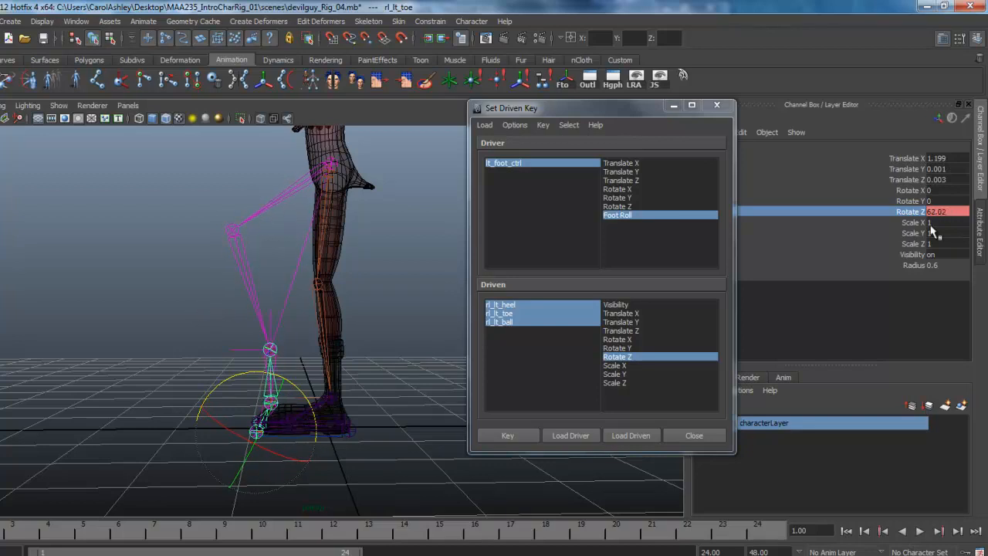
{"action": "left_click", "coordinate": [956, 212]}
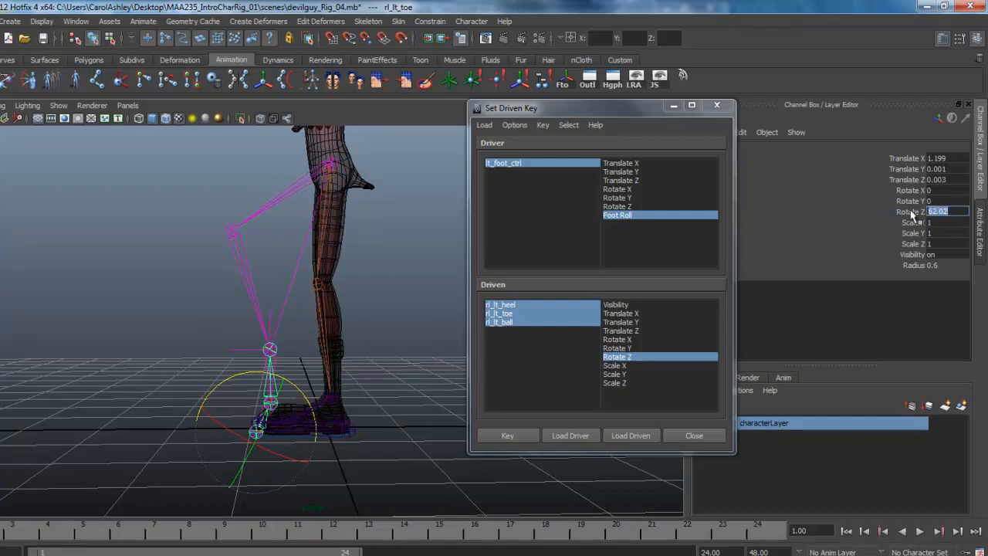
{"action": "type", "text": "60"}
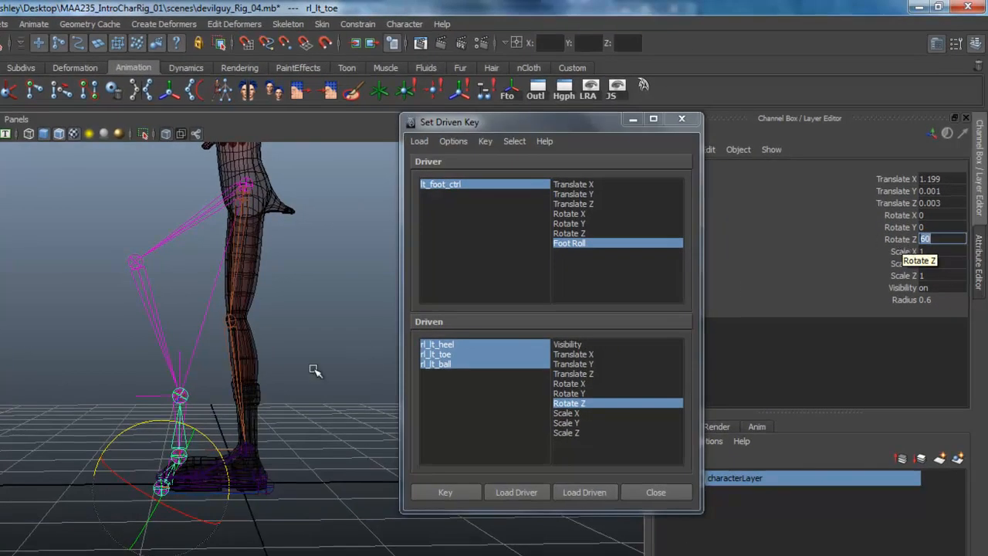
Set Rotate Z of the ball joint rl_lt_ball to -10 and key the driven joints for Foot Roll 10.
{"action": "left_click_drag", "start_coordinate": [296, 512], "coordinate": [211, 446], "text": "alt"}
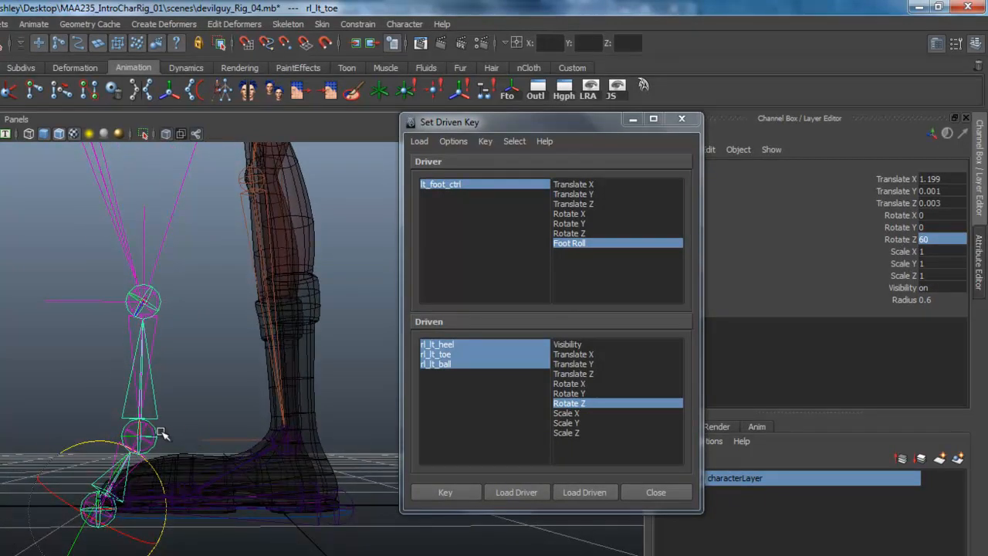
{"action": "left_click", "coordinate": [154, 436]}
{"action": "left_click_drag", "start_coordinate": [368, 439], "coordinate": [232, 417], "text": "alt"}
{"action": "left_click", "coordinate": [899, 239]}
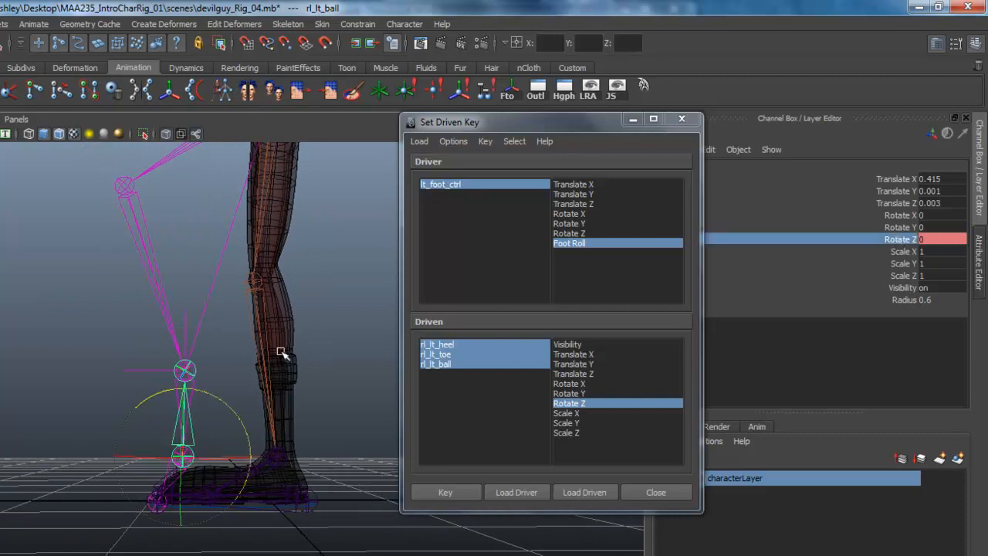
{"action": "middle_click_drag", "start_coordinate": [95, 366], "coordinate": [117, 375]}
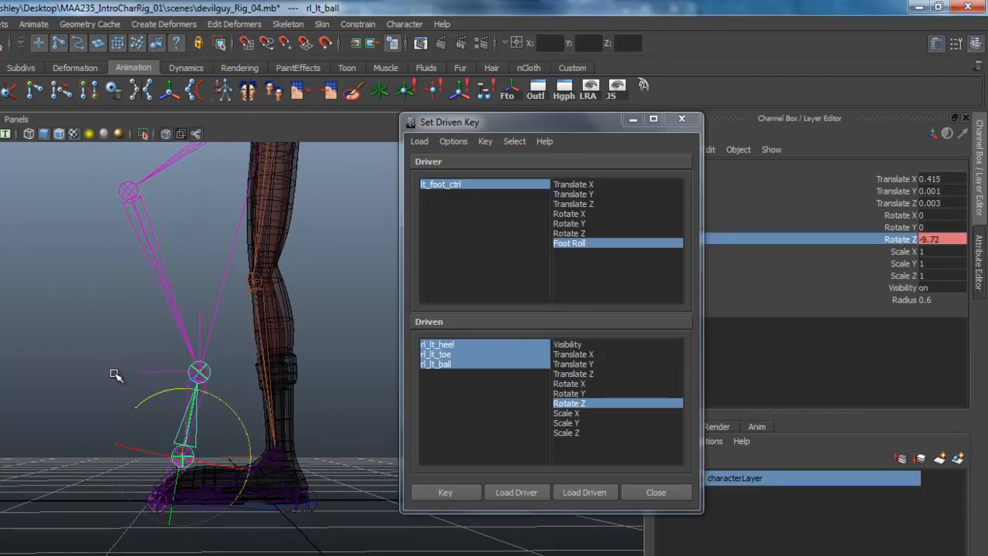
{"action": "left_click", "coordinate": [946, 238]}
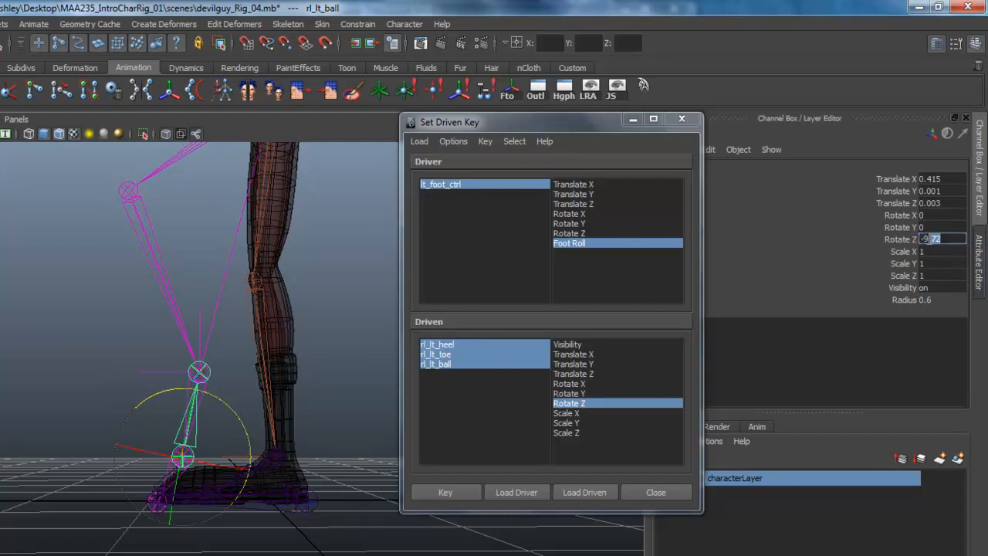
{"action": "double_click", "coordinate": [921, 238]}
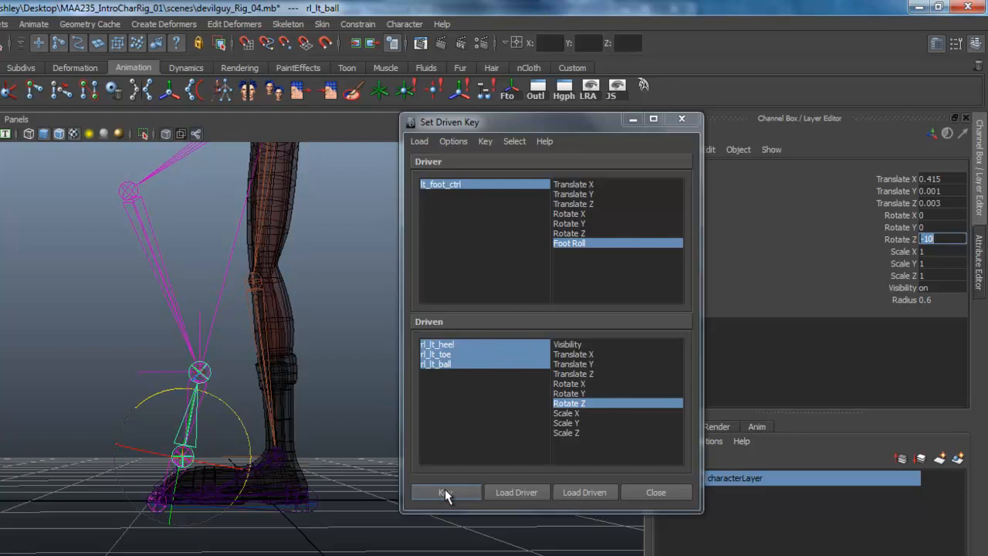
{"action": "left_click", "coordinate": [443, 492]}
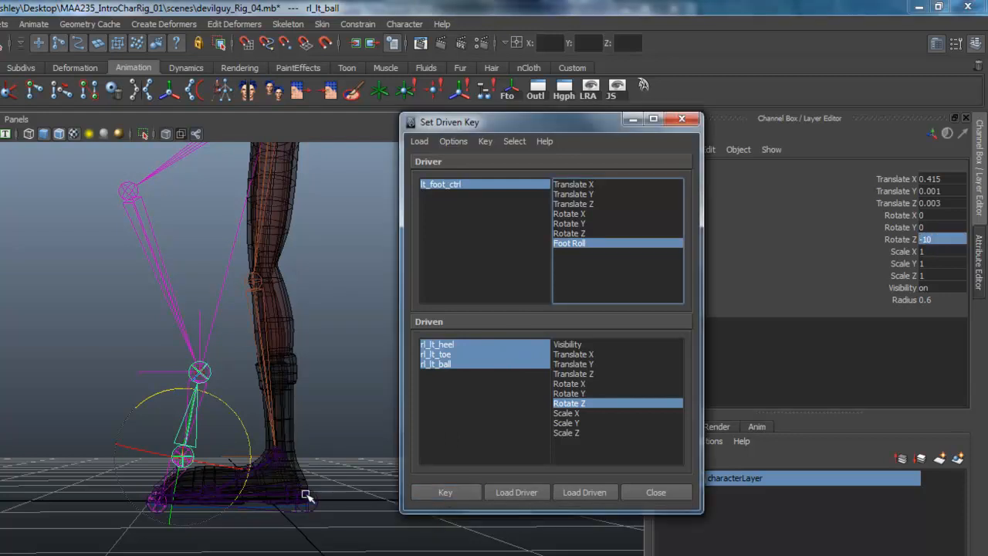
Select lt_foot_ctrl and scrub its Foot Roll back and forth to examine how the left foot rolls.
{"action": "left_click_drag", "start_coordinate": [172, 437], "coordinate": [245, 511], "text": "alt"}
{"action": "right_click_drag", "start_coordinate": [245, 511], "coordinate": [379, 531], "text": "alt"}
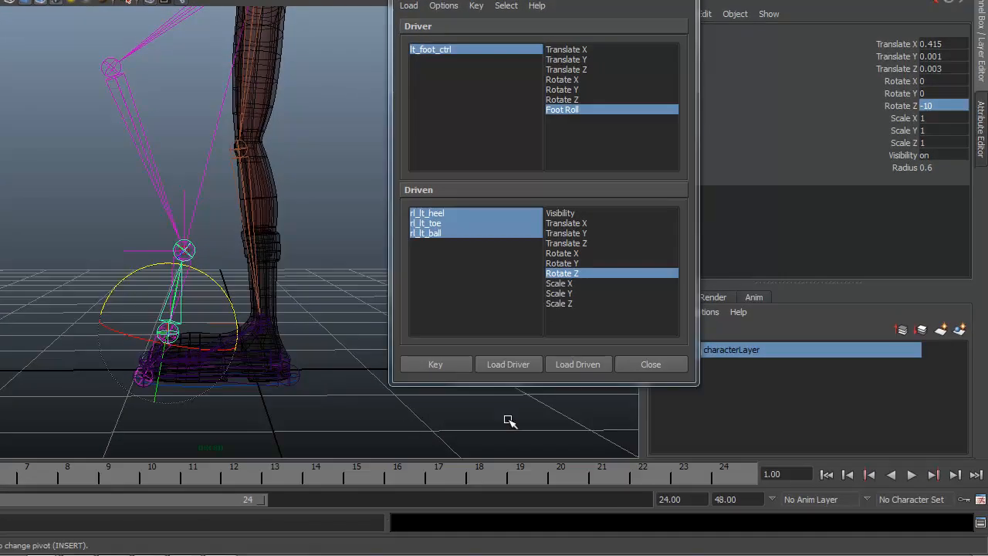
{"action": "left_click_drag", "start_coordinate": [279, 390], "coordinate": [229, 346], "text": "alt"}
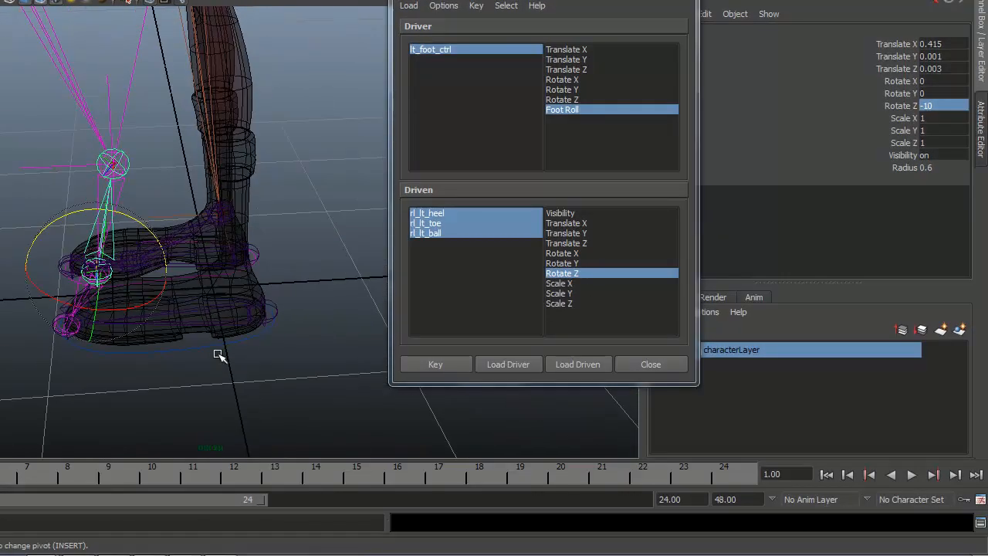
{"action": "left_click", "coordinate": [201, 346]}
{"action": "mouse_move", "coordinate": [326, 360]}
{"action": "left_mouse_down", "text": "alt"}
{"action": "mouse_move", "coordinate": [283, 384]}
{"action": "mouse_move", "coordinate": [309, 363]}
{"action": "left_mouse_up", "text": "alt"}
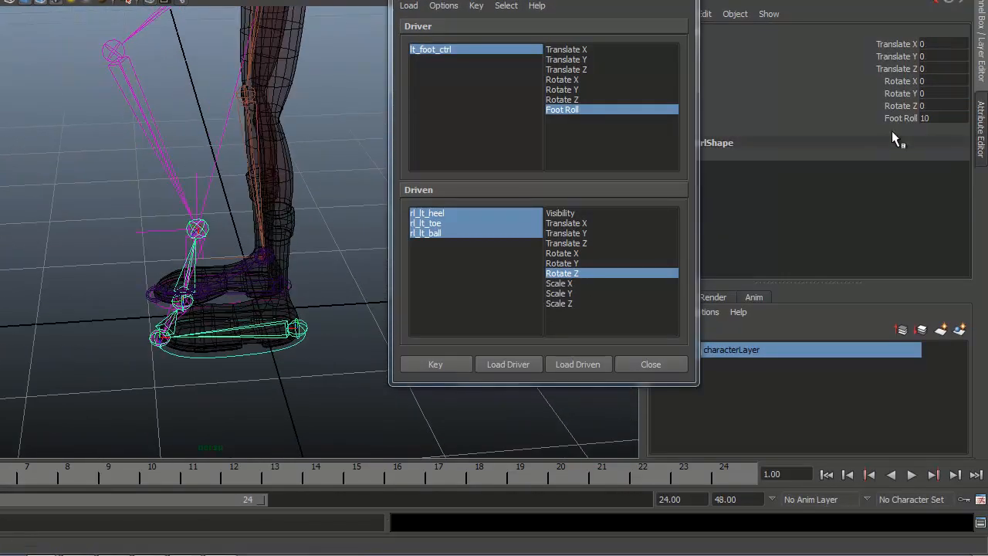
{"action": "left_click", "coordinate": [905, 118]}
{"action": "left_click_drag", "start_coordinate": [357, 244], "coordinate": [335, 219], "text": "alt"}
{"action": "middle_click_drag", "start_coordinate": [335, 219], "coordinate": [219, 249]}
{"action": "right_click_drag", "start_coordinate": [137, 304], "coordinate": [247, 309], "text": "alt"}
{"action": "middle_click_drag", "start_coordinate": [263, 280], "coordinate": [266, 221], "text": "alt"}
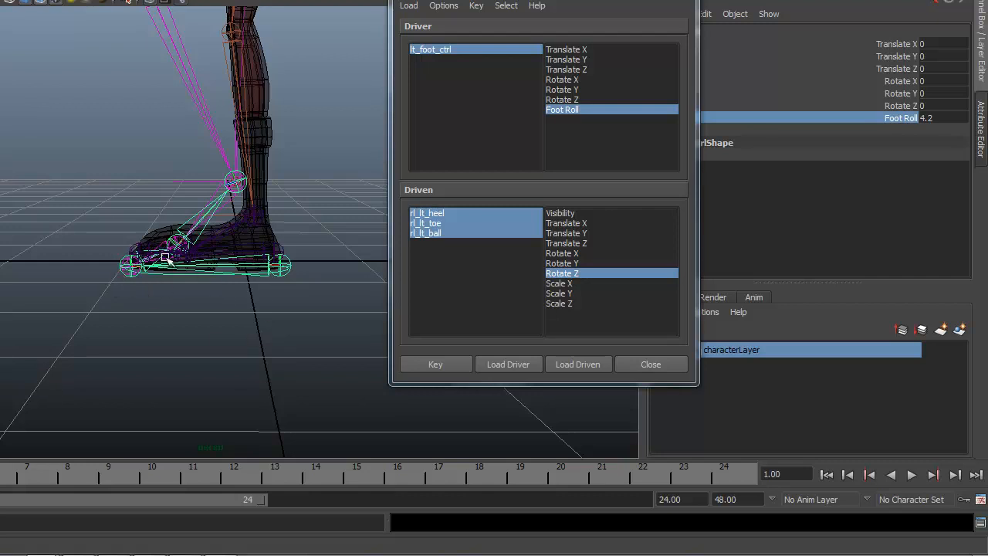
{"action": "middle_click_drag", "start_coordinate": [270, 330], "coordinate": [213, 319]}
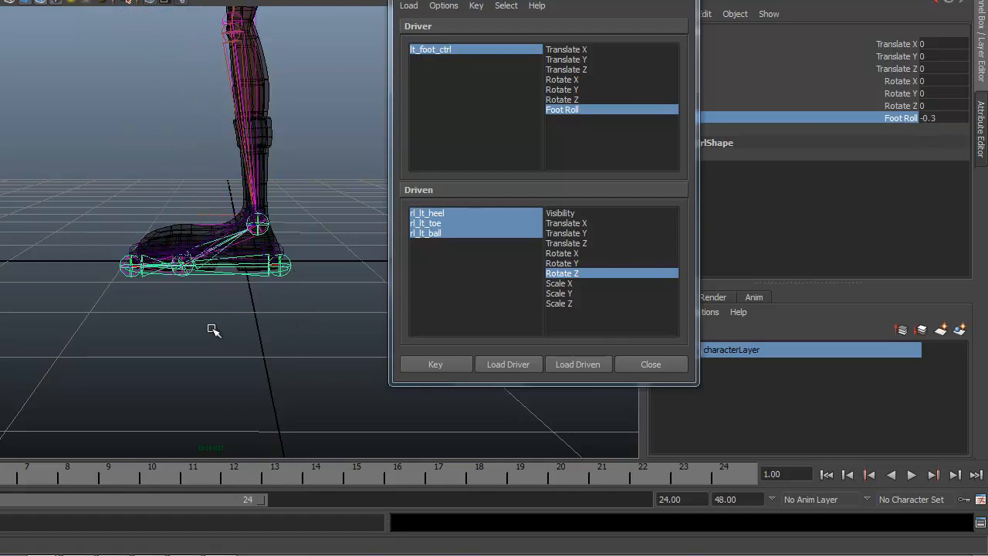
{"action": "middle_click_drag", "start_coordinate": [185, 325], "coordinate": [241, 320]}
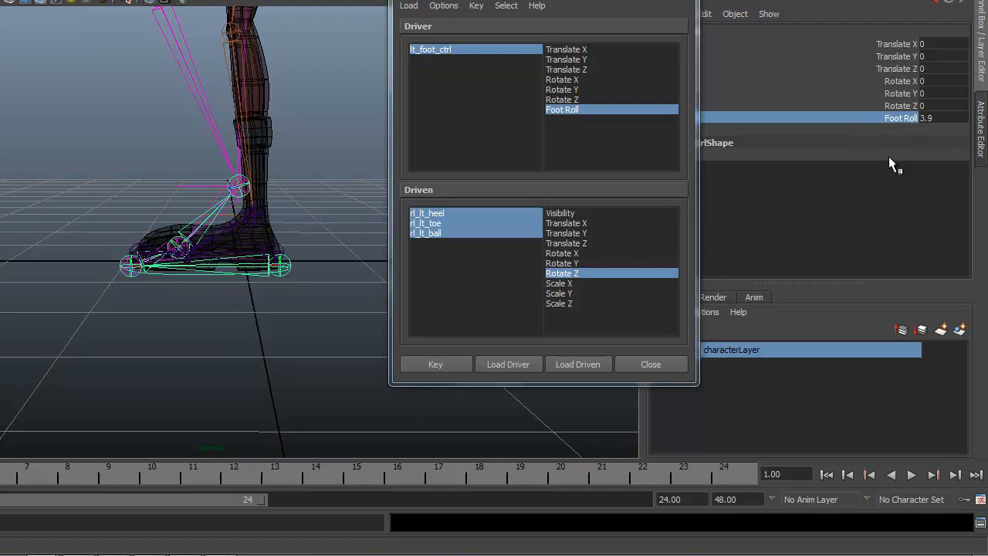
Set Foot Roll of lt_foot_ctrl to 4 for an intermediate pose.
{"action": "double_click", "coordinate": [940, 116]}
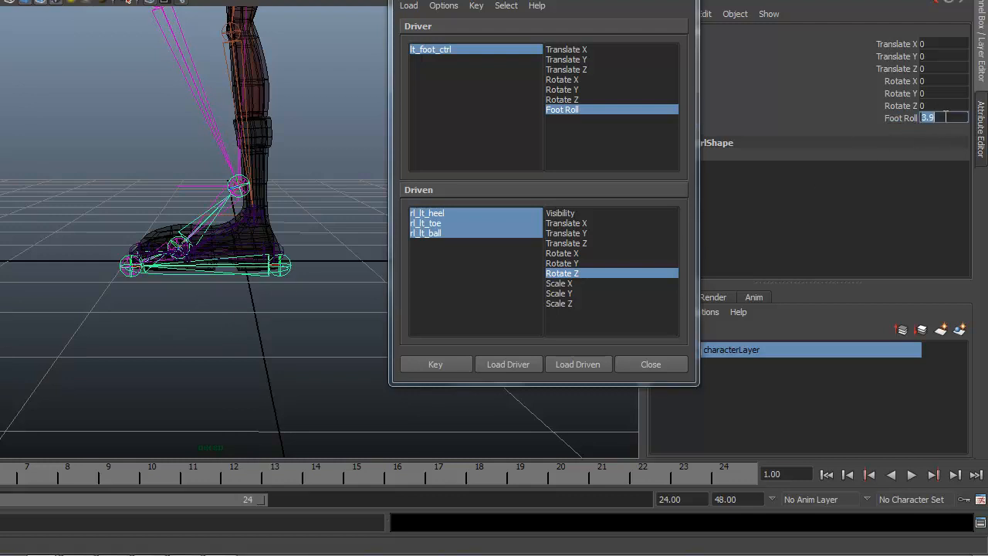
{"action": "type", "text": "4"}
{"action": "key", "text": "Return"}
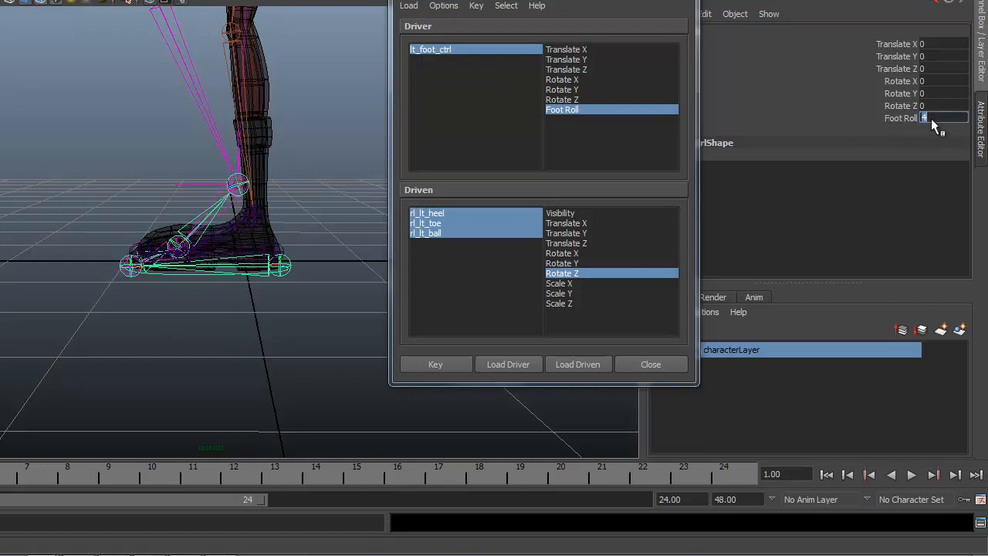
Select the toe joint rl_lt_toe and set its Rotate Z to 0 for the intermediate pose.
{"action": "left_click_drag", "start_coordinate": [198, 388], "coordinate": [52, 339], "text": "alt"}
{"action": "left_click", "coordinate": [26, 331]}
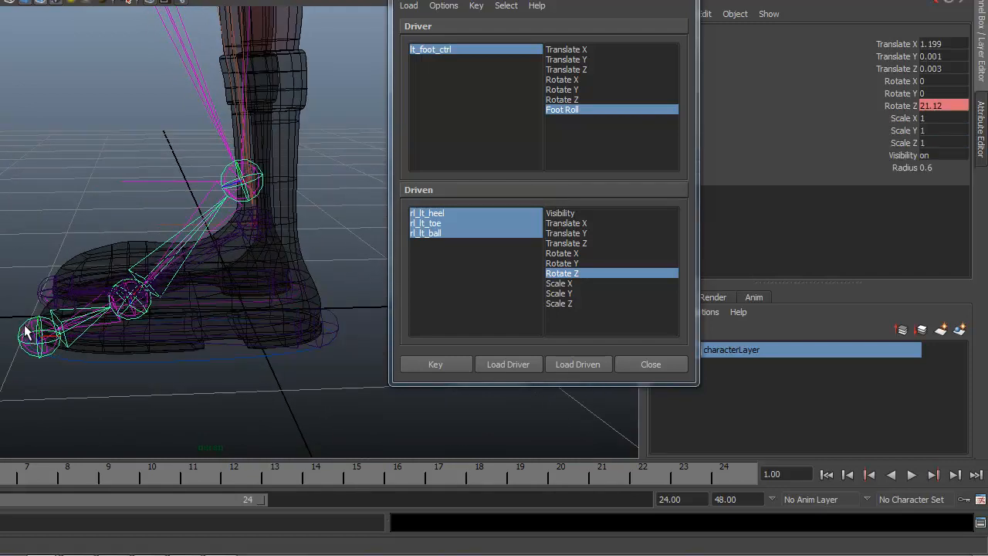
{"action": "left_click", "coordinate": [962, 109]}
{"action": "type", "text": "0"}
{"action": "key", "text": "Return"}
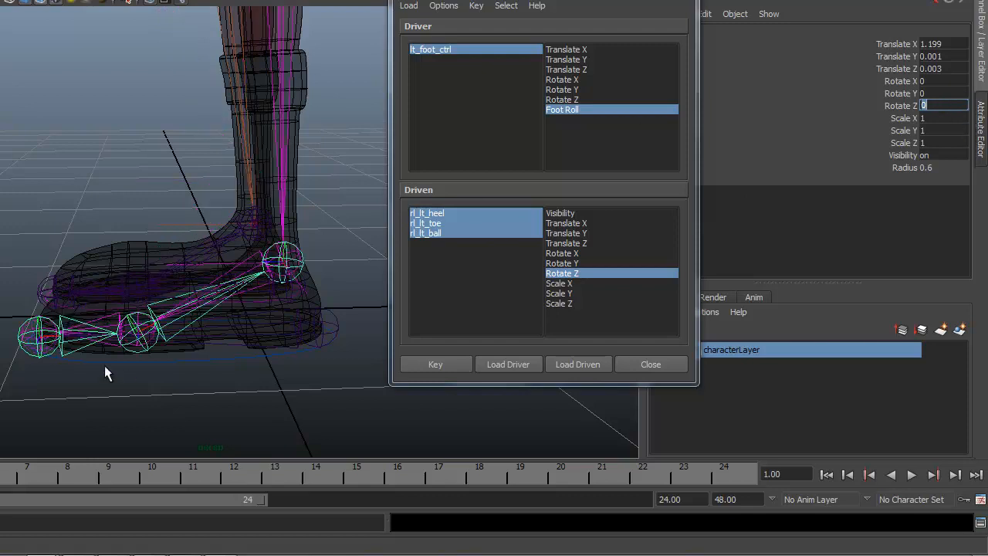
Lift the heel by setting Rotate Z of the ball joint rl_lt_ball to 45 and key the driven joints for Foot Roll 4.
{"action": "right_click_drag", "start_coordinate": [124, 371], "coordinate": [177, 355], "text": "alt"}
{"action": "left_click_drag", "start_coordinate": [176, 355], "coordinate": [95, 327], "text": "alt"}
{"action": "middle_click_drag", "start_coordinate": [83, 352], "coordinate": [75, 336], "text": "alt"}
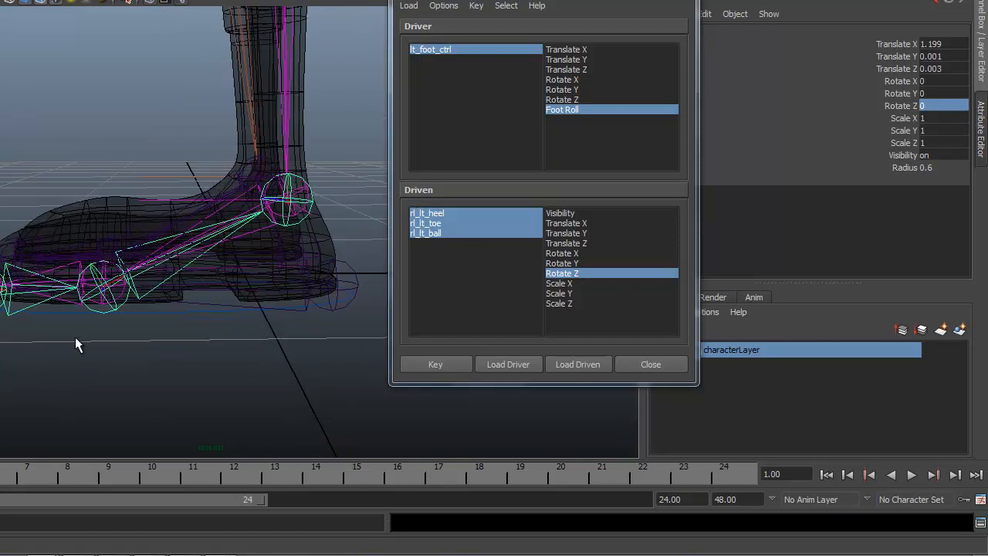
{"action": "left_click", "coordinate": [144, 241]}
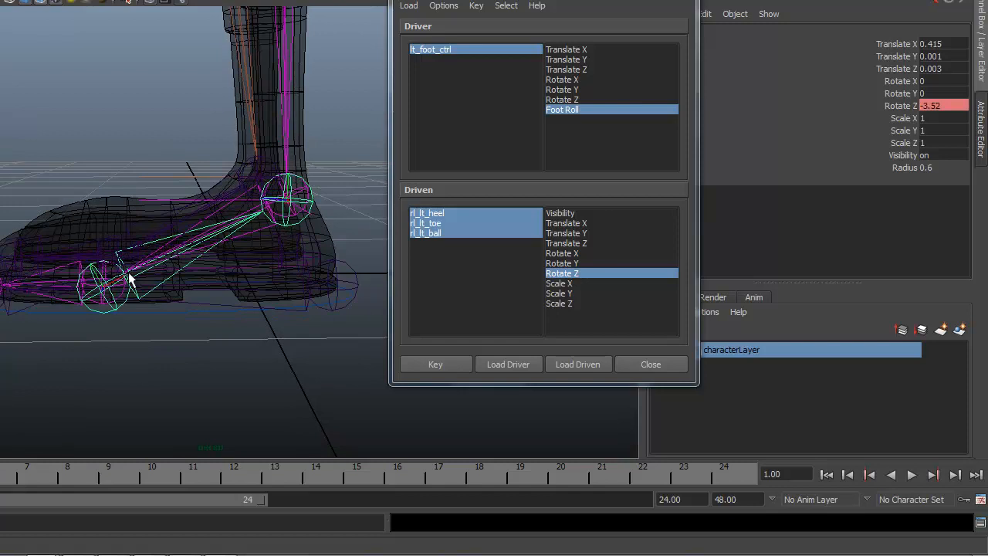
{"action": "left_click", "coordinate": [900, 105]}
{"action": "middle_click_drag", "start_coordinate": [158, 85], "coordinate": [49, 77]}
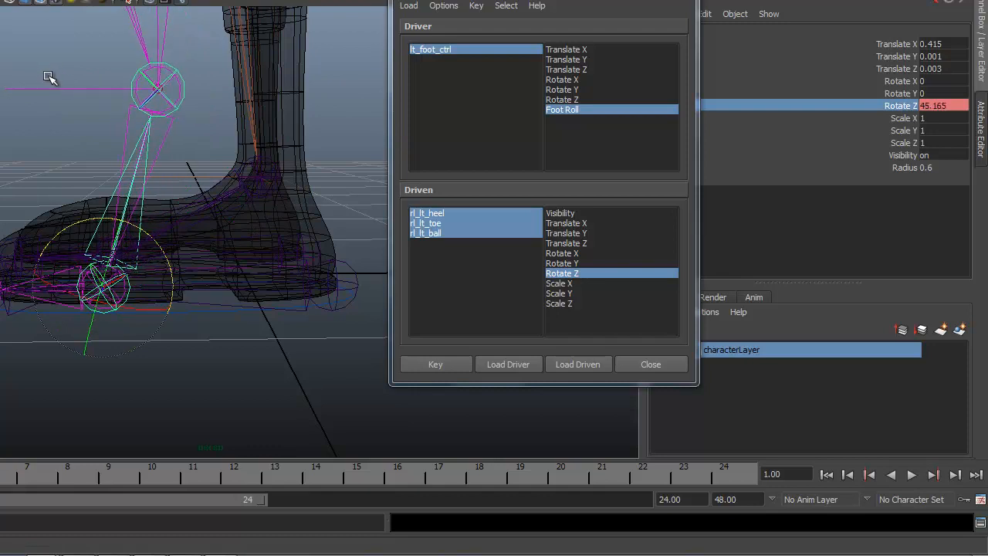
{"action": "double_click", "coordinate": [939, 105]}
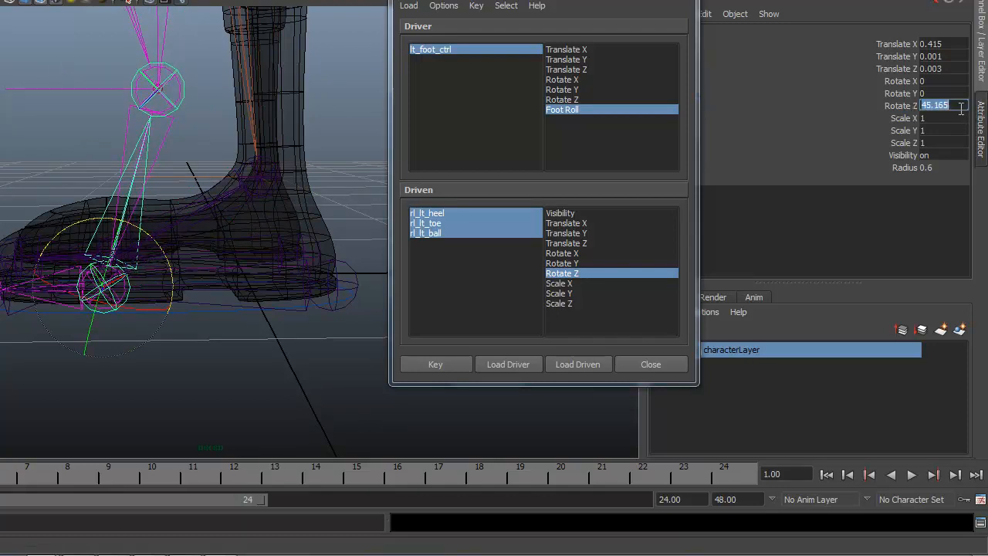
{"action": "key", "text": "BackSpace"}
{"action": "key", "text": "Return"}
{"action": "left_click_drag", "start_coordinate": [309, 342], "coordinate": [241, 410], "text": "alt"}
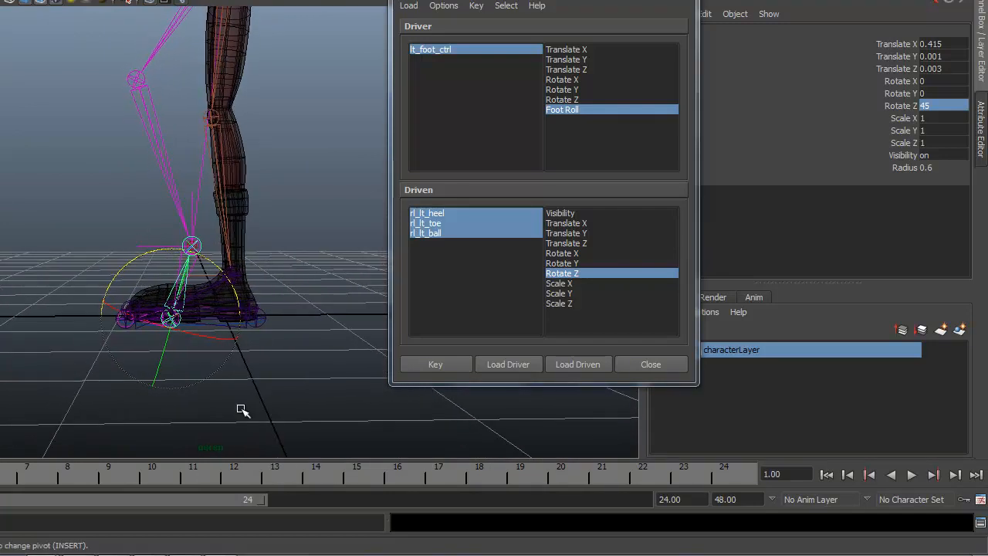
{"action": "left_click", "coordinate": [435, 365]}
Select lt_foot_ctrl and scrub its Foot Roll between 10 and negative values to examine the ball-to-toe roll.
{"action": "left_click_drag", "start_coordinate": [209, 393], "coordinate": [188, 415], "text": "alt"}
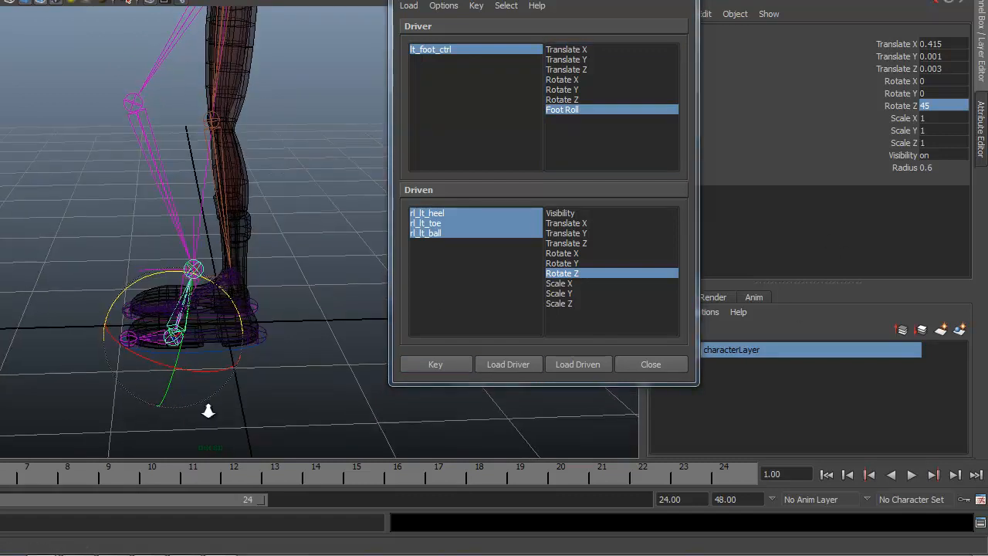
{"action": "right_click_drag", "start_coordinate": [187, 415], "coordinate": [266, 404], "text": "alt"}
{"action": "left_click", "coordinate": [244, 407]}
{"action": "left_click_drag", "start_coordinate": [311, 412], "coordinate": [188, 362], "text": "alt"}
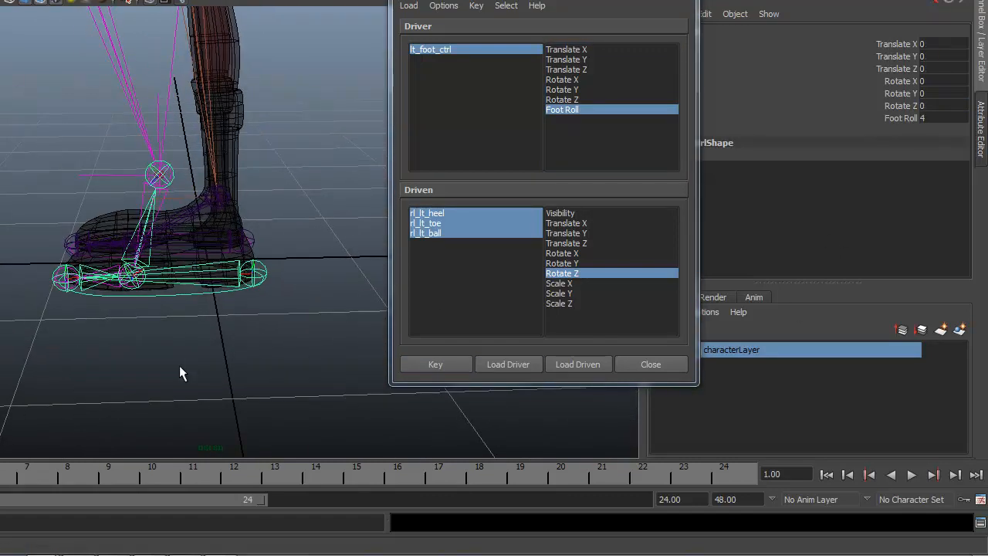
{"action": "left_click_drag", "start_coordinate": [298, 373], "coordinate": [186, 371], "text": "alt"}
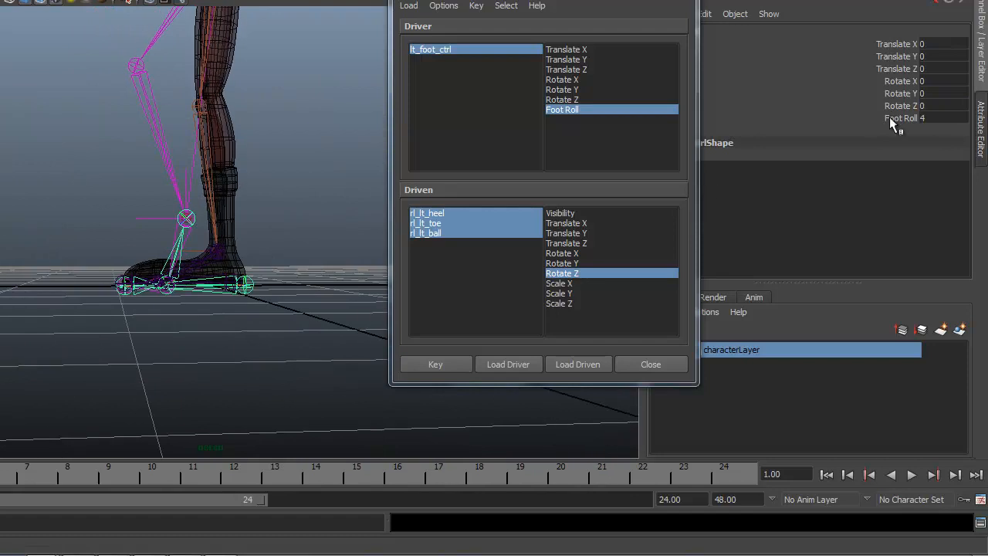
{"action": "left_click", "coordinate": [900, 118]}
{"action": "middle_click_drag", "start_coordinate": [257, 370], "coordinate": [319, 368]}
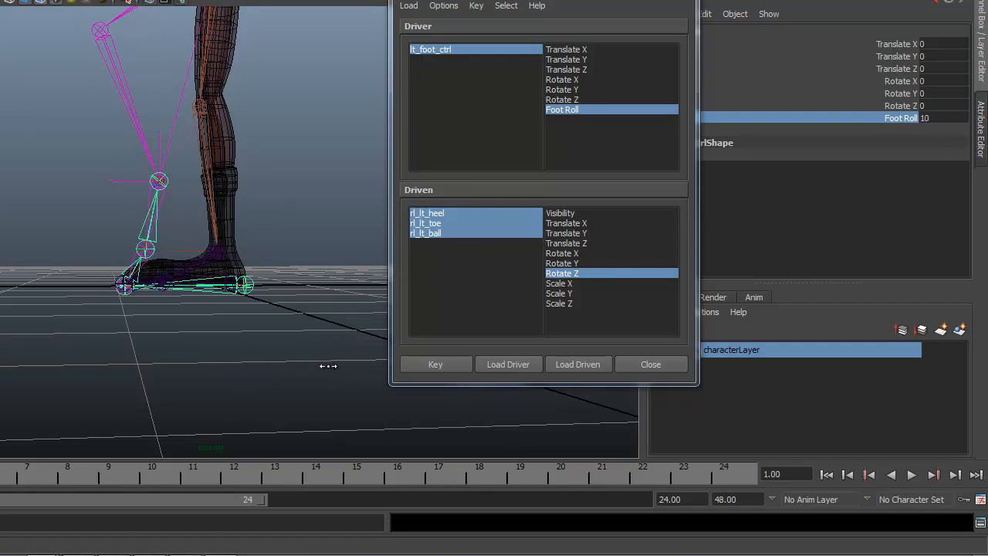
{"action": "middle_click_drag", "start_coordinate": [328, 366], "coordinate": [210, 356]}
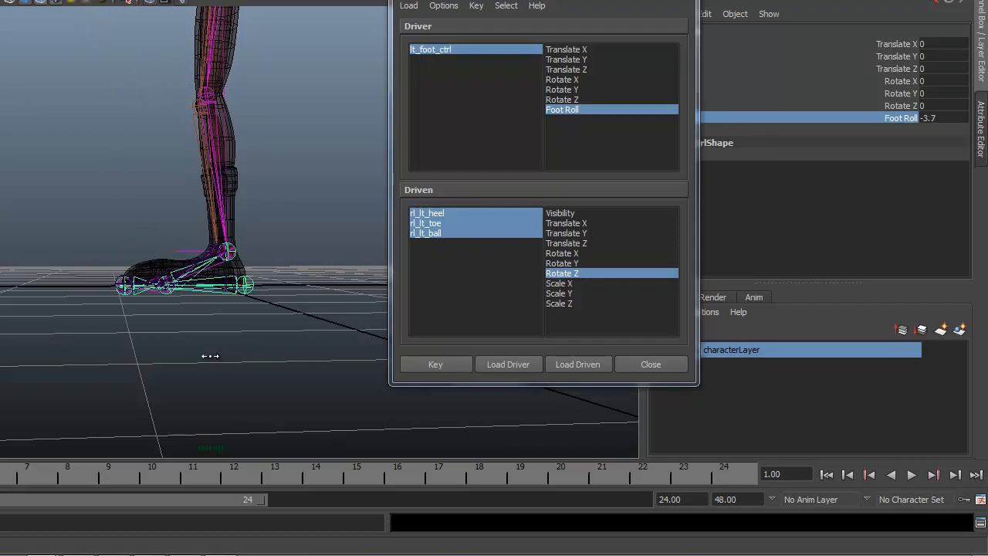
Reset Foot Roll of lt_foot_ctrl to 0 and select the heel joint rl_lt_heel.
{"action": "left_click", "coordinate": [954, 117]}
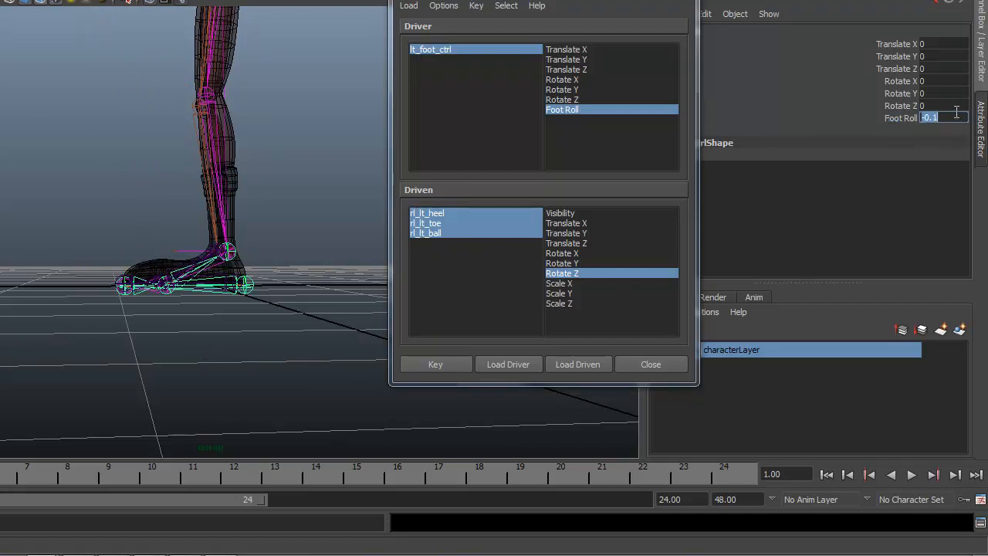
{"action": "right_click_drag", "start_coordinate": [197, 330], "coordinate": [282, 359], "text": "alt"}
{"action": "middle_click_drag", "start_coordinate": [282, 359], "coordinate": [135, 336], "text": "alt"}
{"action": "left_click_drag", "start_coordinate": [136, 336], "coordinate": [114, 354], "text": "alt"}
{"action": "left_click_drag", "start_coordinate": [233, 381], "coordinate": [354, 318], "text": "alt"}
{"action": "left_click", "coordinate": [346, 331]}
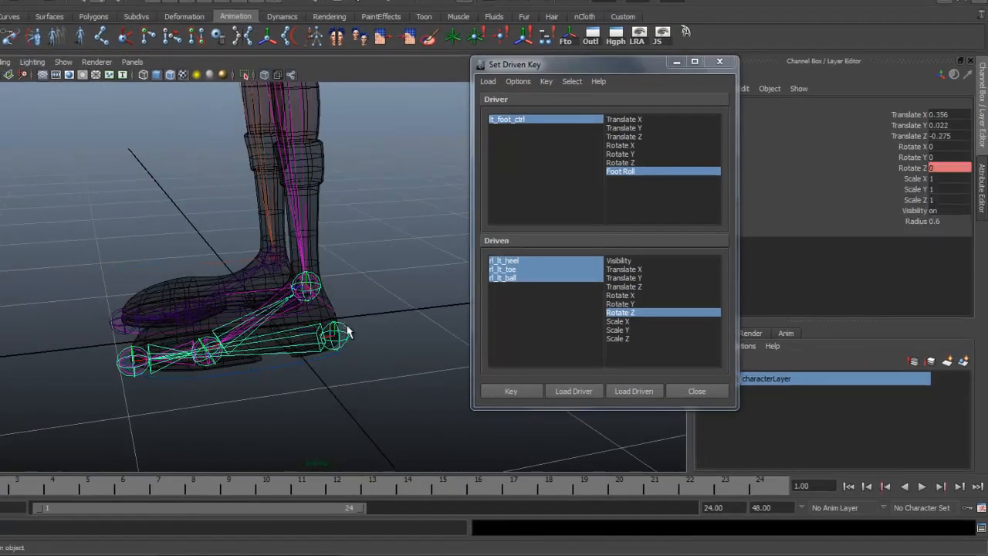
{"action": "right_click_drag", "start_coordinate": [237, 374], "coordinate": [344, 324], "text": "alt"}
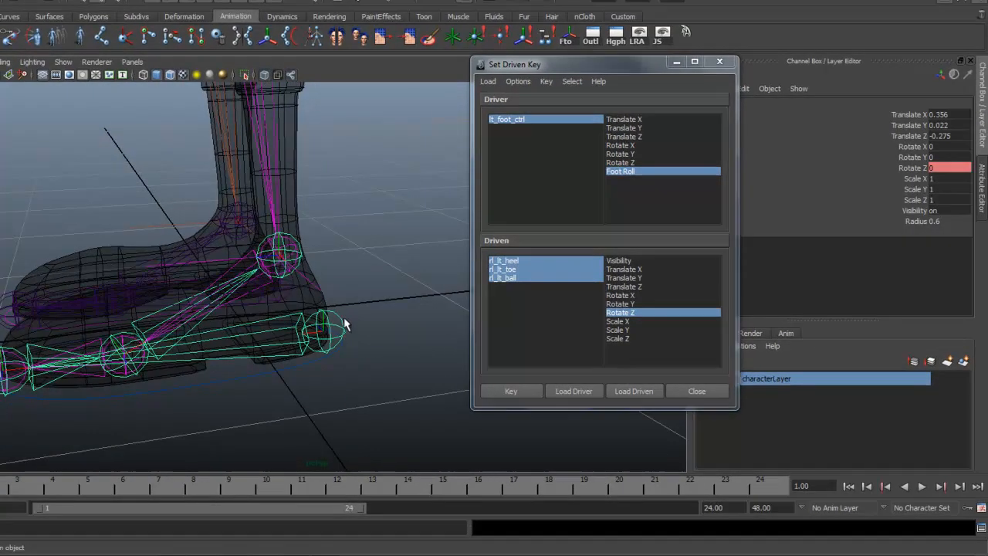
{"action": "left_click_drag", "start_coordinate": [392, 372], "coordinate": [311, 381], "text": "alt"}
Select lt_foot_ctrl and set its Foot Roll to -10 for the backward heel-roll pose.
{"action": "left_click", "coordinate": [260, 338]}
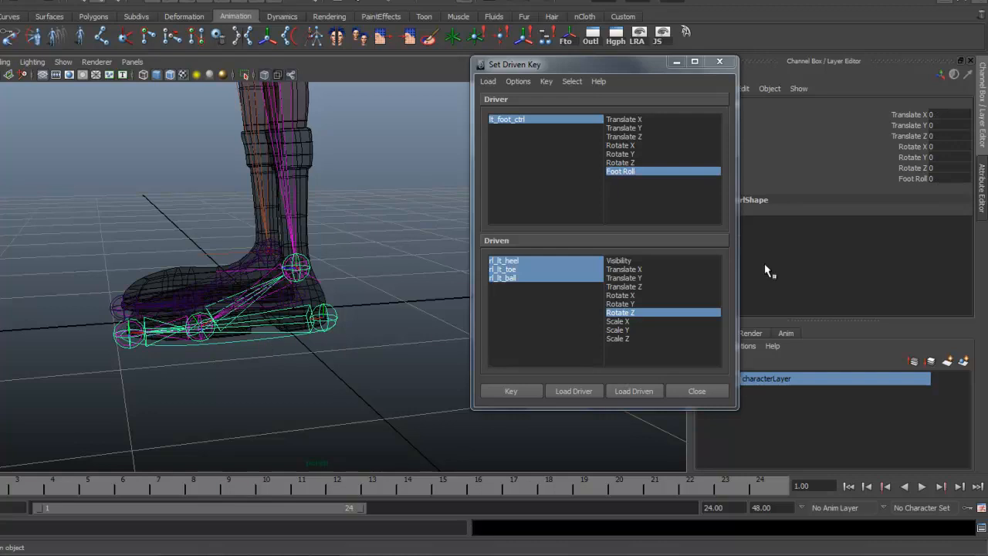
{"action": "left_click", "coordinate": [942, 178]}
{"action": "type", "text": "1"}
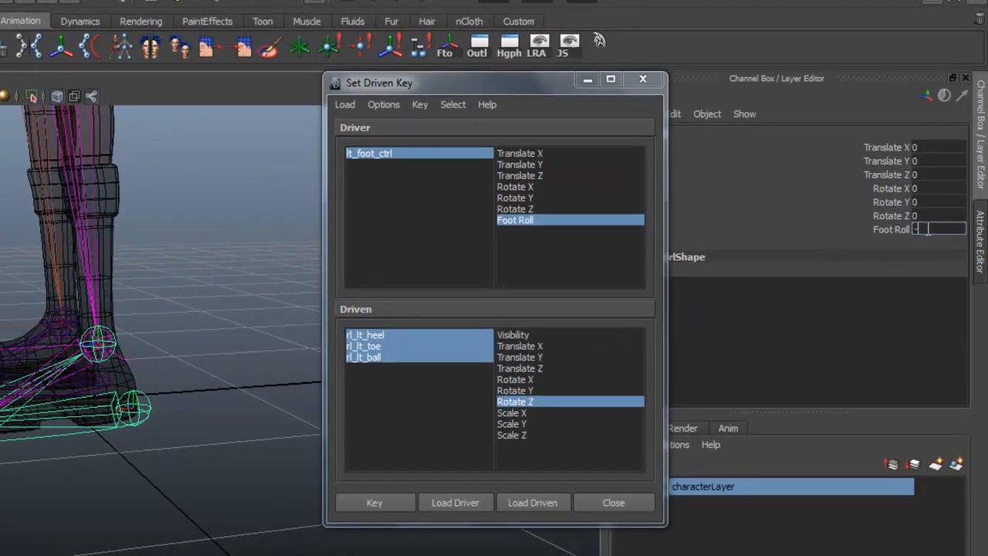
{"action": "key", "text": "Return"}
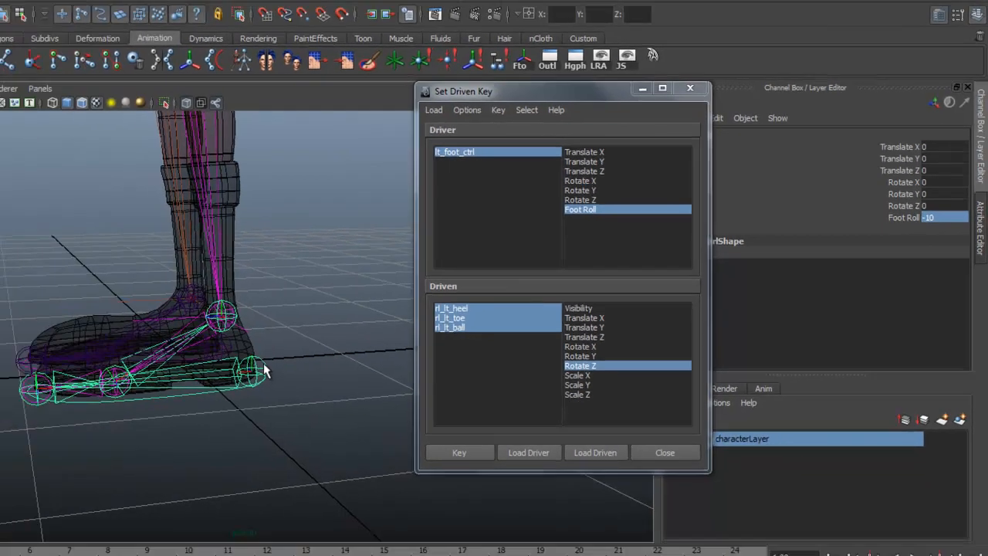
Select the heel joint rl_lt_heel and rotate it about Z to about 52, lifting the toes.
{"action": "left_click", "coordinate": [143, 406]}
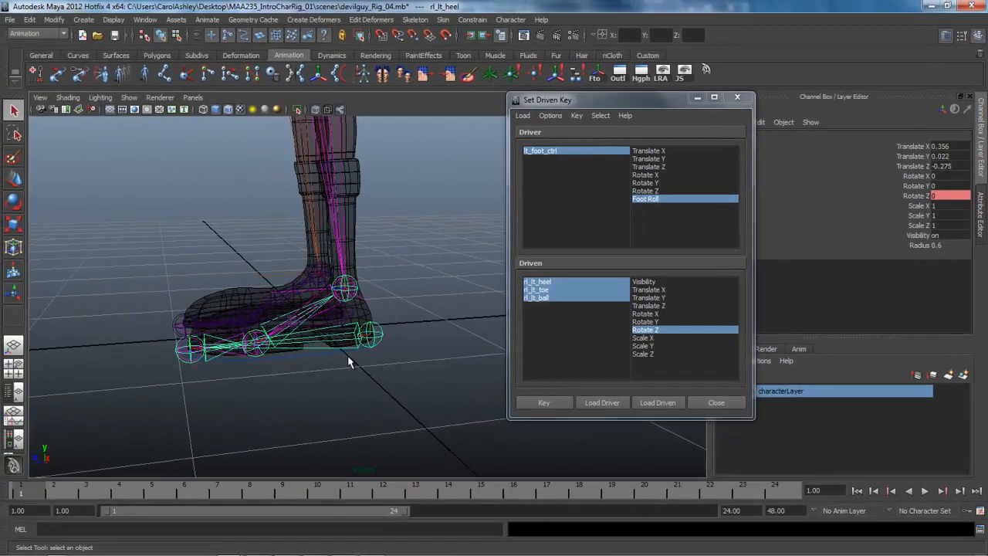
{"action": "right_click_drag", "start_coordinate": [144, 406], "coordinate": [233, 458], "text": "alt"}
{"action": "middle_click_drag", "start_coordinate": [233, 457], "coordinate": [217, 425], "text": "alt"}
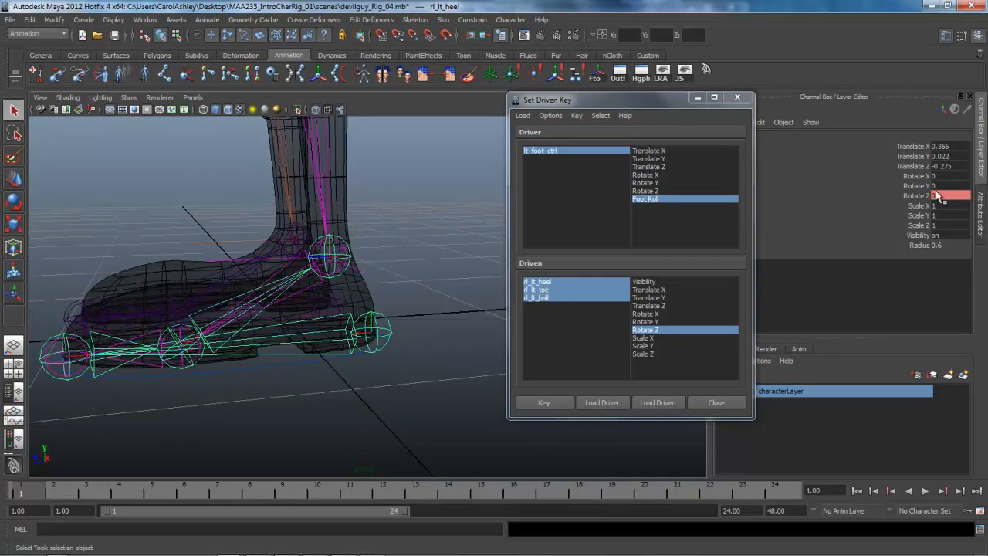
{"action": "left_click", "coordinate": [917, 195]}
{"action": "key", "text": "e"}
{"action": "middle_click_drag", "start_coordinate": [438, 227], "coordinate": [486, 218]}
Fine-tune the toe lift on rl_lt_heel and set its Rotate Z to 53.
{"action": "left_click_drag", "start_coordinate": [594, 106], "coordinate": [672, 122]}
{"action": "right_click_drag", "start_coordinate": [451, 258], "coordinate": [376, 260], "text": "alt"}
{"action": "middle_click_drag", "start_coordinate": [377, 260], "coordinate": [422, 357], "text": "alt"}
{"action": "right_click_drag", "start_coordinate": [499, 329], "coordinate": [386, 304], "text": "alt"}
{"action": "left_click_drag", "start_coordinate": [386, 304], "coordinate": [349, 304], "text": "alt"}
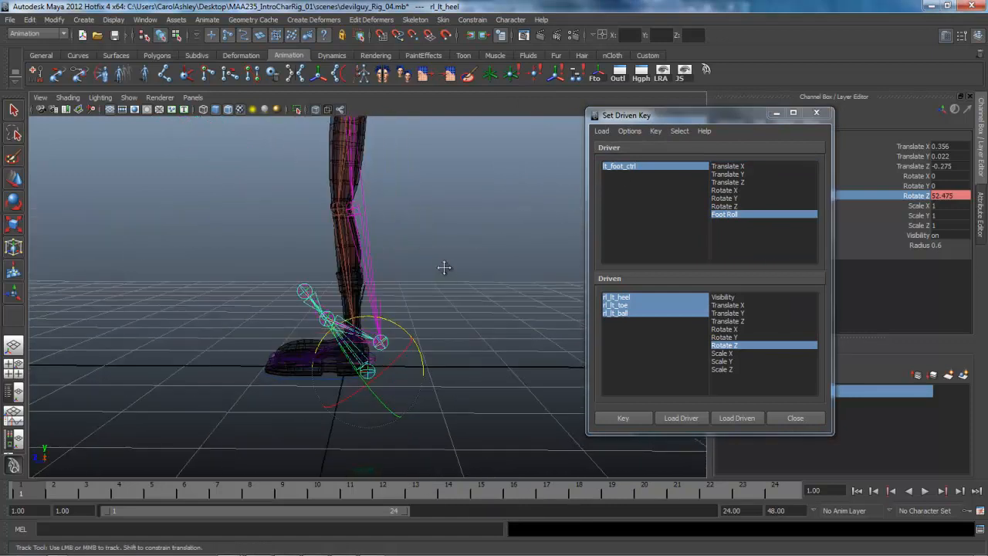
{"action": "left_click_drag", "start_coordinate": [445, 274], "coordinate": [425, 248], "text": "alt"}
{"action": "middle_click_drag", "start_coordinate": [425, 249], "coordinate": [435, 248]}
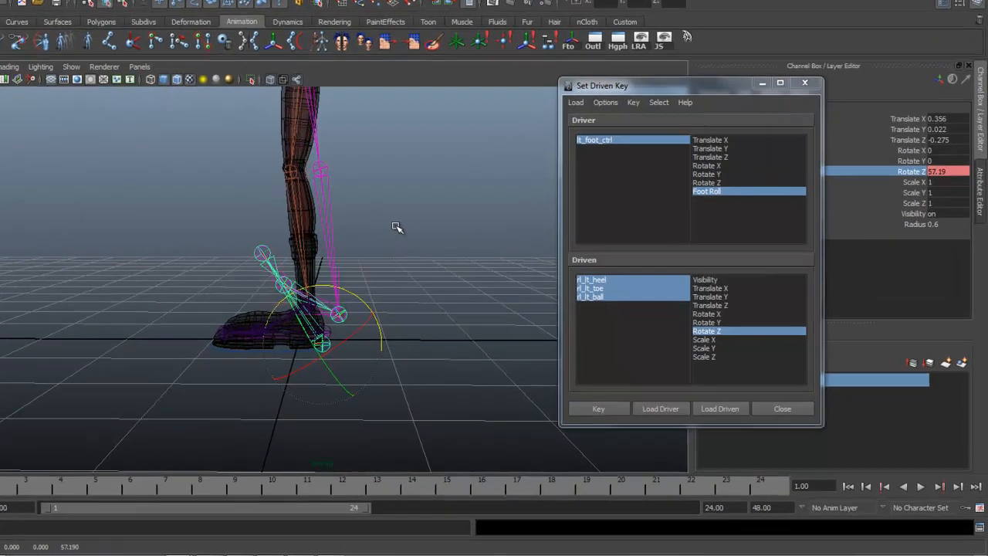
{"action": "left_click_drag", "start_coordinate": [238, 190], "coordinate": [194, 85], "text": "alt"}
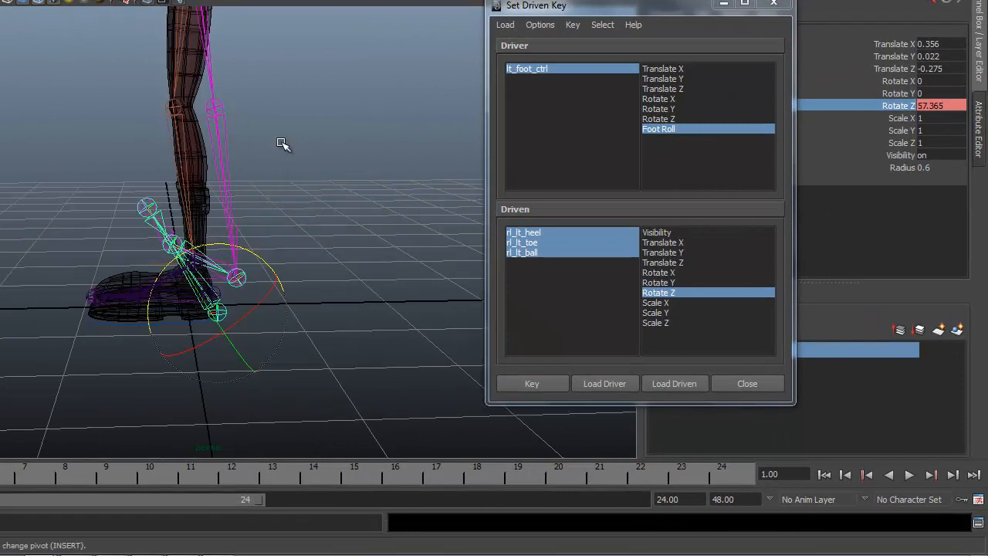
{"action": "middle_click_drag", "start_coordinate": [330, 145], "coordinate": [326, 147]}
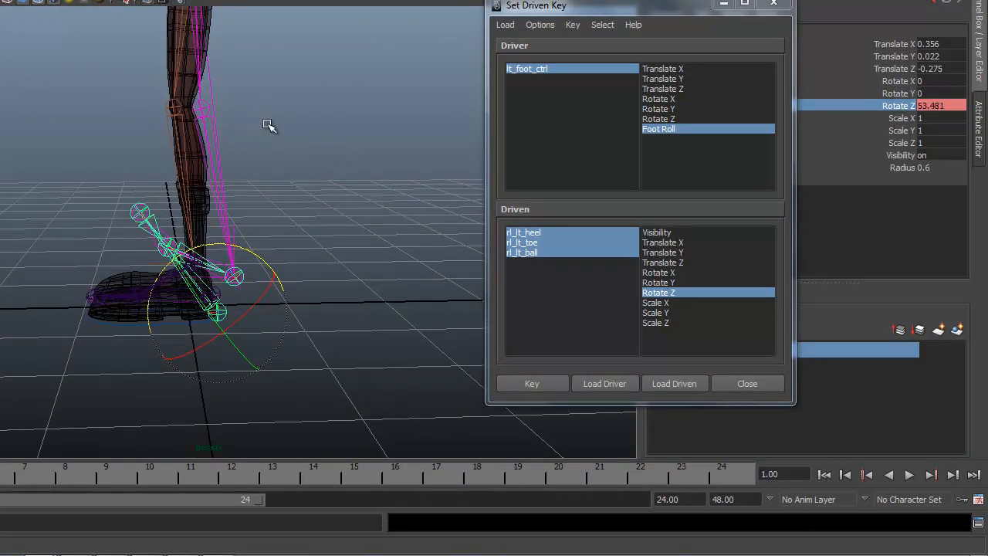
{"action": "middle_click_drag", "start_coordinate": [308, 137], "coordinate": [313, 137]}
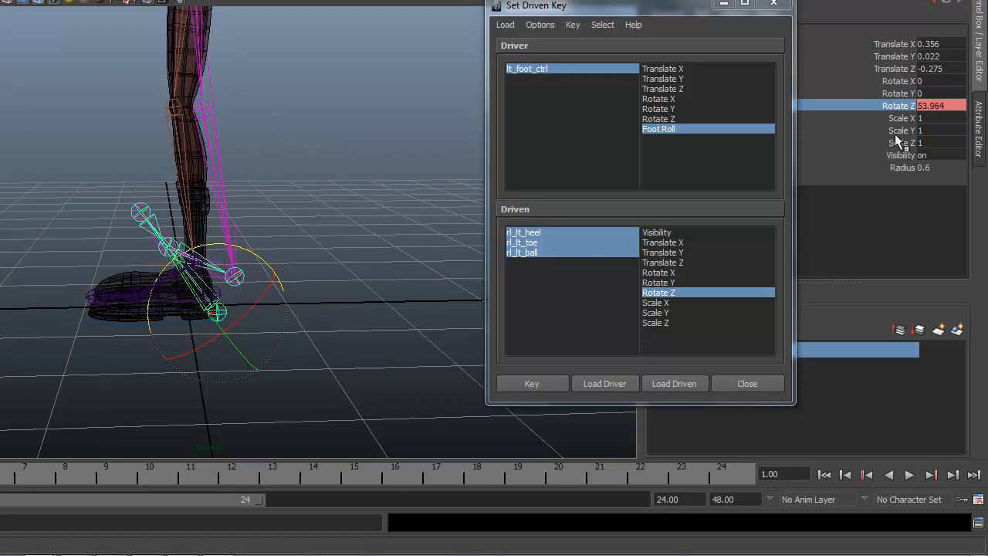
{"action": "double_click", "coordinate": [937, 105]}
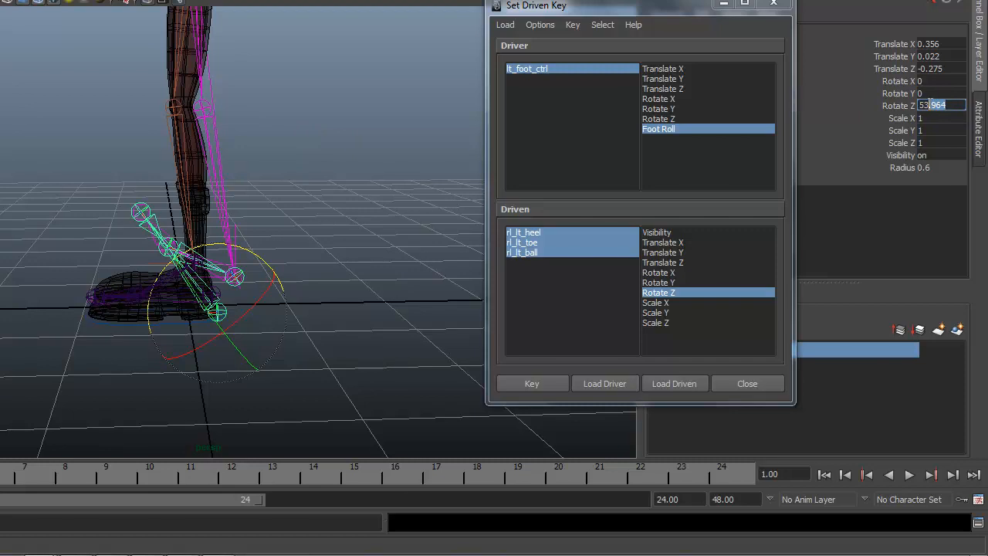
{"action": "key", "text": "BackSpace"}
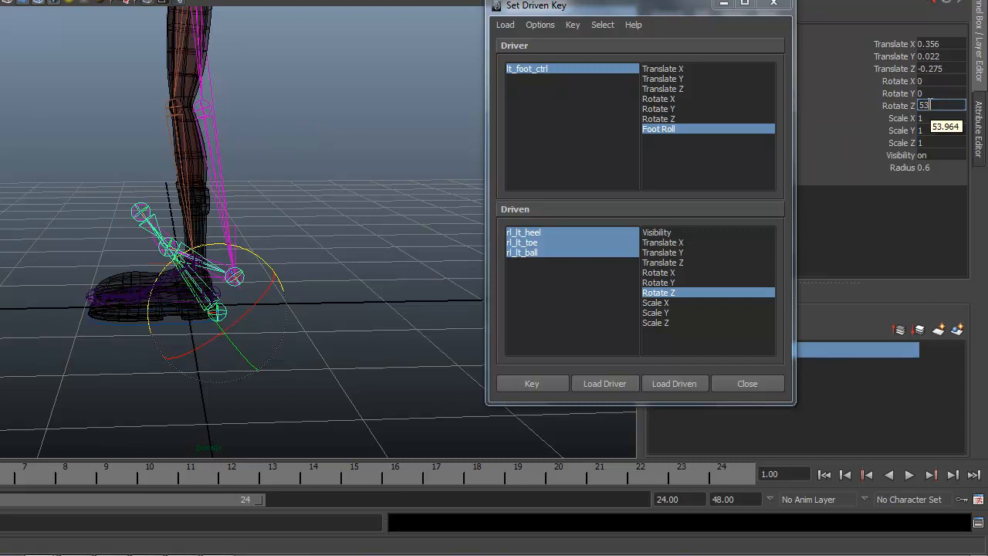
{"action": "key", "text": "Return"}
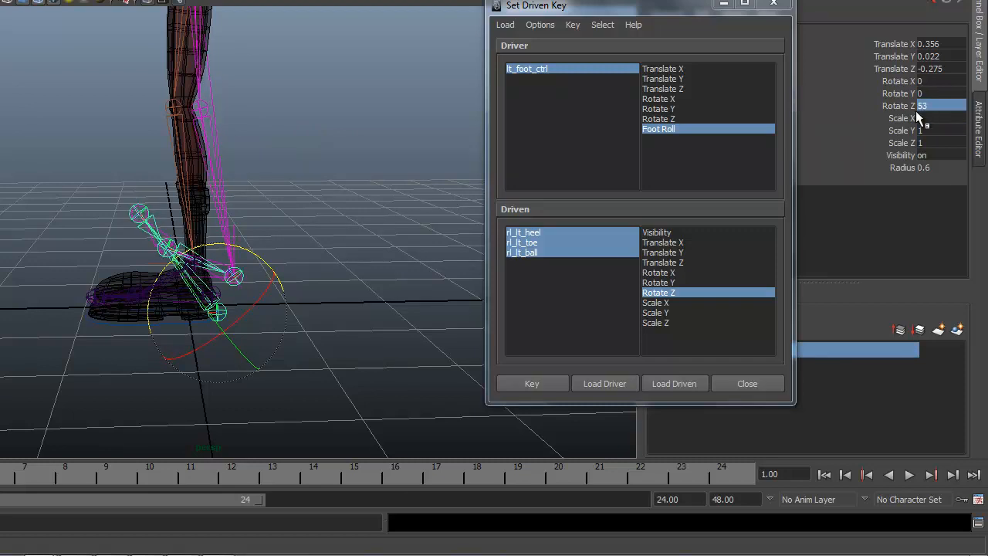
Key the driven joints' Rotate Z for Foot Roll -10 and close the Set Driven Key window.
{"action": "left_click_drag", "start_coordinate": [404, 203], "coordinate": [351, 198], "text": "alt"}
{"action": "left_click", "coordinate": [529, 384]}
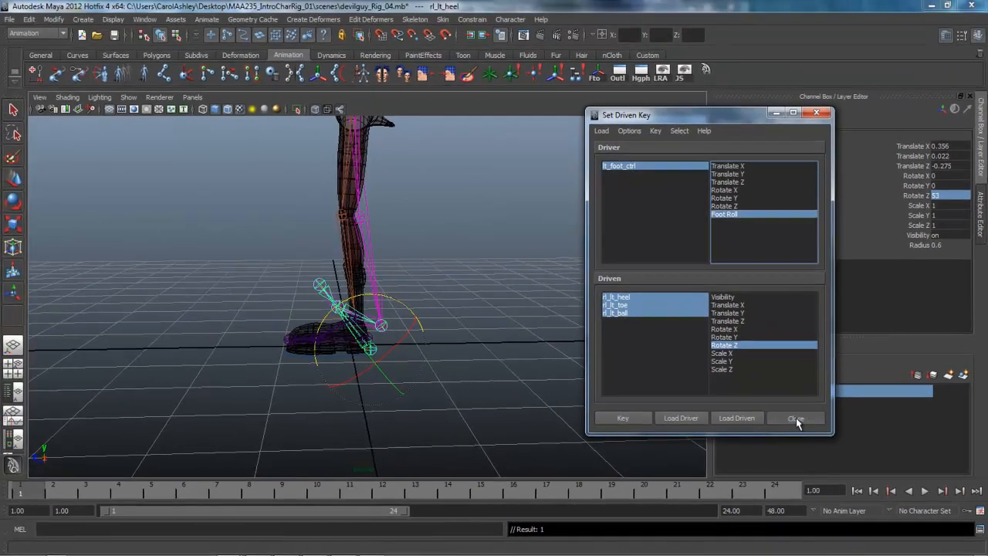
{"action": "left_click", "coordinate": [765, 396]}
Select lt_foot_ctrl and scrub Foot Roll from -10 into positive values and back to examine the complete foot roll.
{"action": "left_click_drag", "start_coordinate": [374, 385], "coordinate": [454, 392], "text": "alt"}
{"action": "left_click_drag", "start_coordinate": [526, 415], "coordinate": [555, 405], "text": "alt"}
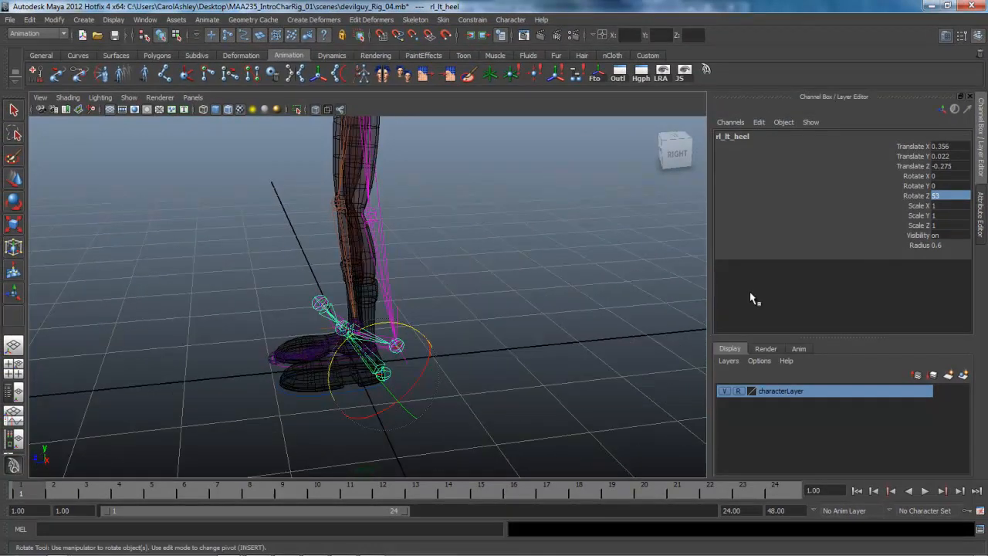
{"action": "left_click", "coordinate": [320, 401]}
{"action": "key", "text": "q"}
{"action": "left_click_drag", "start_coordinate": [437, 401], "coordinate": [355, 353], "text": "alt"}
{"action": "left_click", "coordinate": [917, 206]}
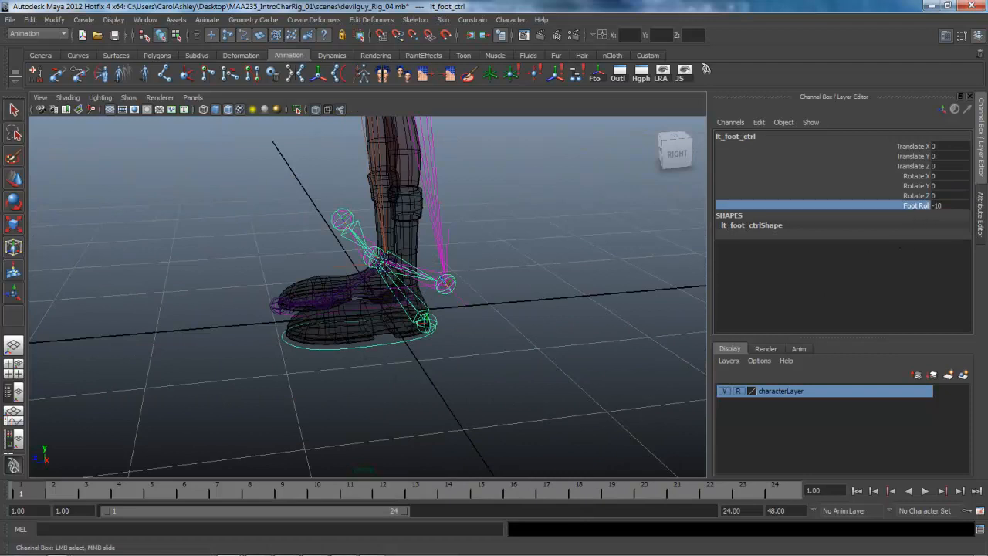
{"action": "left_click_drag", "start_coordinate": [604, 324], "coordinate": [470, 368], "text": "alt"}
{"action": "middle_click_drag", "start_coordinate": [531, 337], "coordinate": [648, 319]}
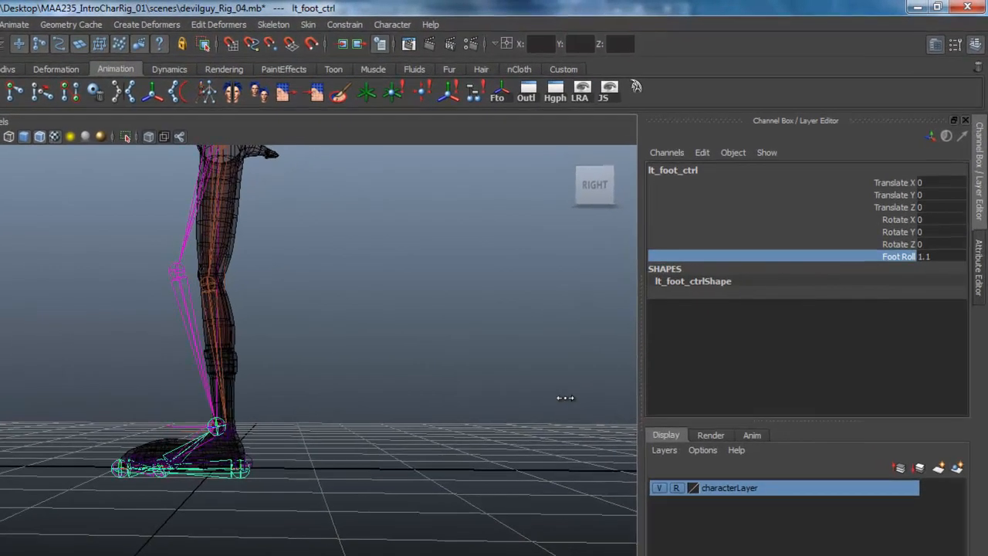
{"action": "mouse_move", "coordinate": [566, 397]}
{"action": "middle_mouse_down"}
{"action": "mouse_move", "coordinate": [607, 397]}
{"action": "mouse_move", "coordinate": [555, 397]}
{"action": "middle_mouse_up"}
Open the Graph Editor with lt_foot_ctrl selected.
{"action": "left_click_drag", "start_coordinate": [486, 404], "coordinate": [425, 425], "text": "alt"}
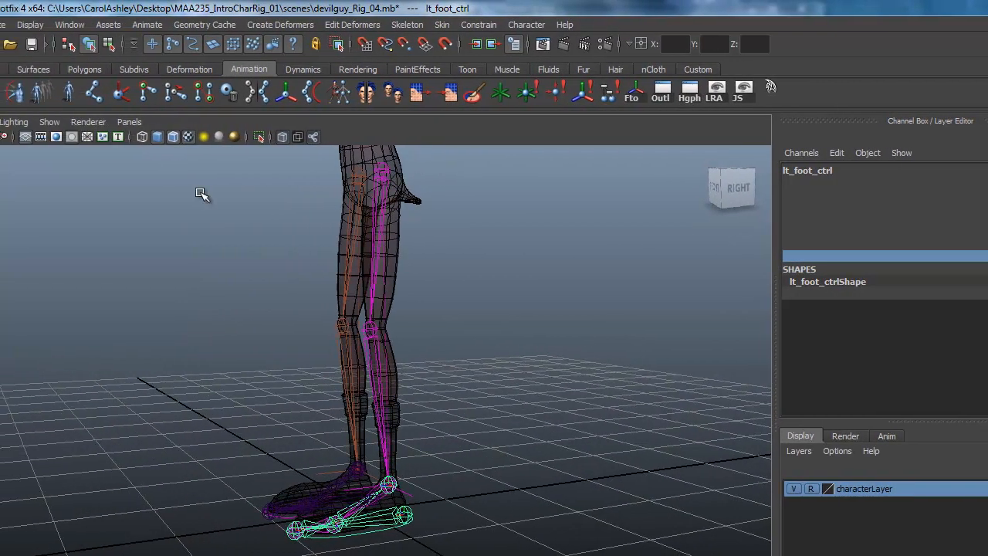
{"action": "left_click", "coordinate": [60, 25]}
{"action": "mouse_move", "coordinate": [85, 77]}
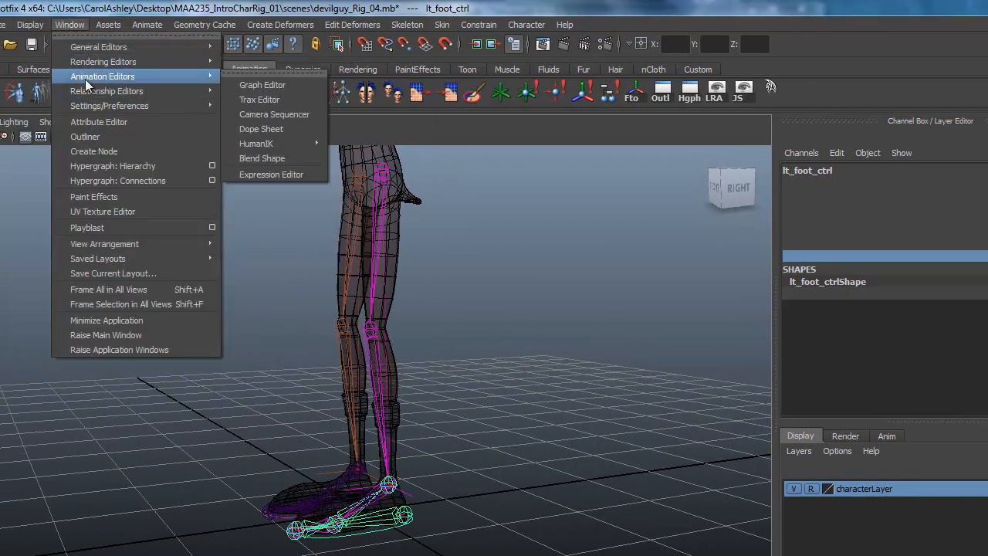
{"action": "left_click", "coordinate": [267, 85]}
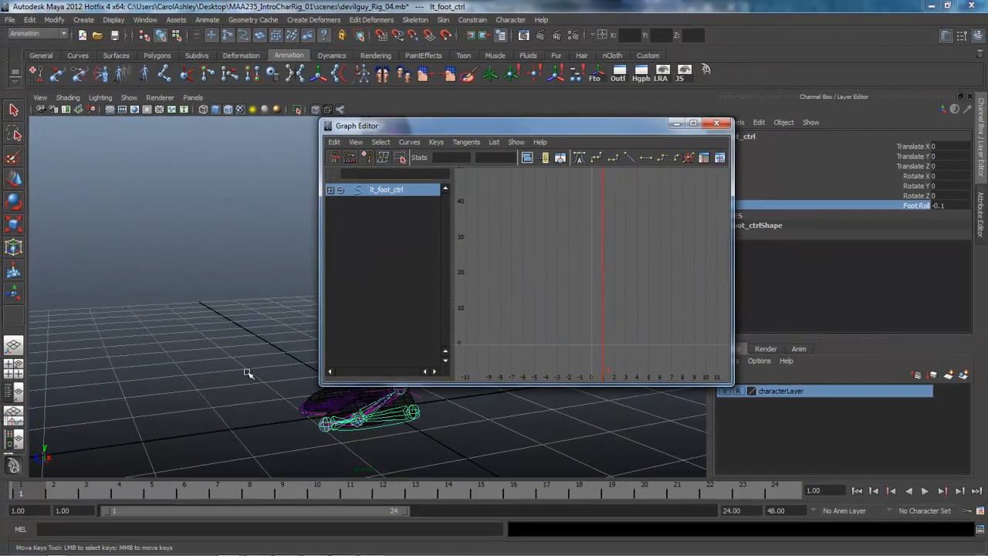
Select the rl_lt_ball joint and frame its Rotate Z driven-key curve in the Graph Editor.
{"action": "right_click_drag", "start_coordinate": [151, 492], "coordinate": [180, 443], "text": "alt"}
{"action": "middle_click_drag", "start_coordinate": [181, 443], "coordinate": [173, 436], "text": "alt"}
{"action": "right_click_drag", "start_coordinate": [226, 351], "coordinate": [250, 356], "text": "alt"}
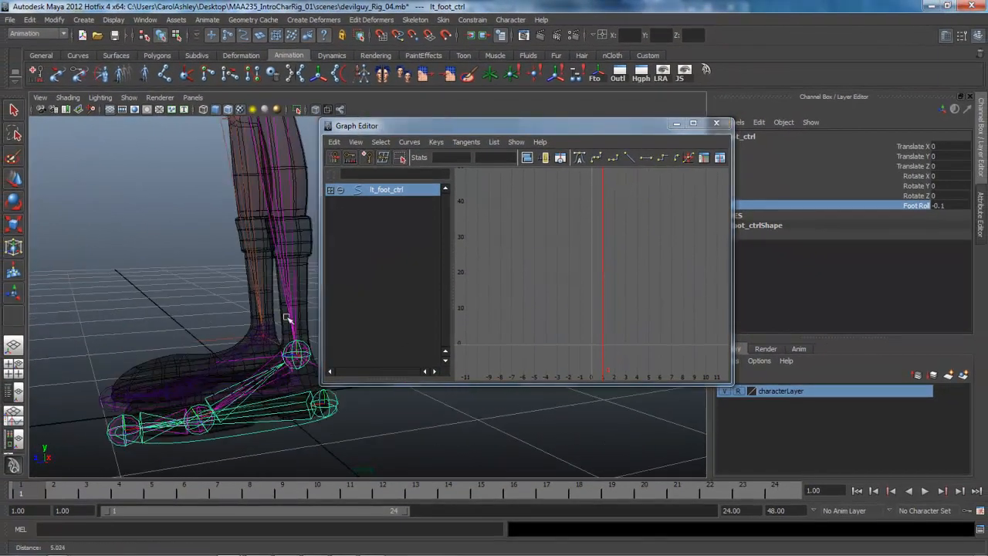
{"action": "key", "text": "q"}
{"action": "left_click", "coordinate": [207, 402]}
{"action": "right_click_drag", "start_coordinate": [680, 256], "coordinate": [662, 236], "text": "alt"}
{"action": "key", "text": "f"}
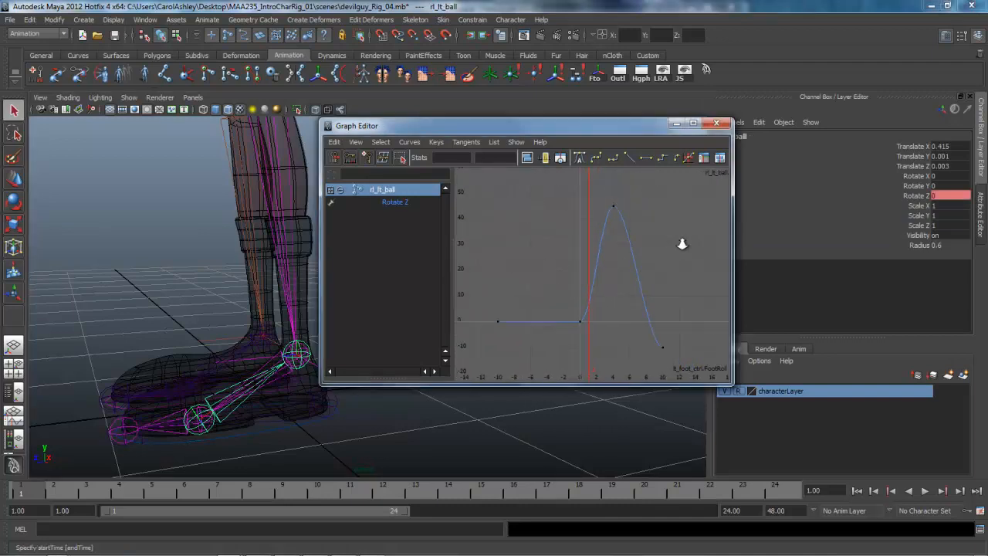
Go to frame 2 and select the curve's key at Foot Roll 4 and its outgoing tangent handle to examine them.
{"action": "mouse_move", "coordinate": [39, 494]}
{"action": "left_mouse_down"}
{"action": "mouse_move", "coordinate": [541, 494]}
{"action": "mouse_move", "coordinate": [93, 494]}
{"action": "mouse_move", "coordinate": [245, 502]}
{"action": "mouse_move", "coordinate": [75, 495]}
{"action": "mouse_move", "coordinate": [249, 498]}
{"action": "mouse_move", "coordinate": [97, 498]}
{"action": "mouse_move", "coordinate": [247, 507]}
{"action": "mouse_move", "coordinate": [77, 491]}
{"action": "left_mouse_up"}
{"action": "left_click_drag", "start_coordinate": [596, 195], "coordinate": [660, 220]}
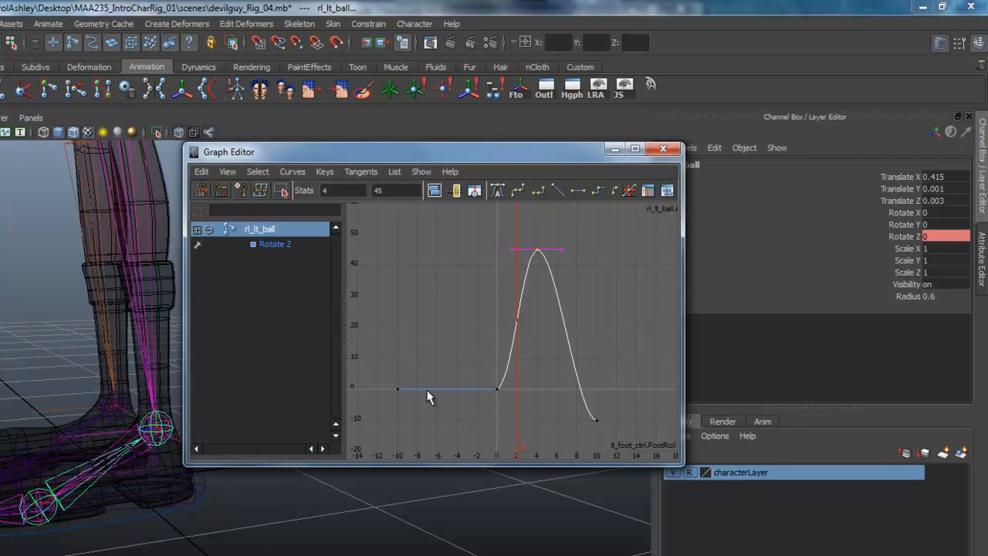
{"action": "left_click", "coordinate": [562, 249]}
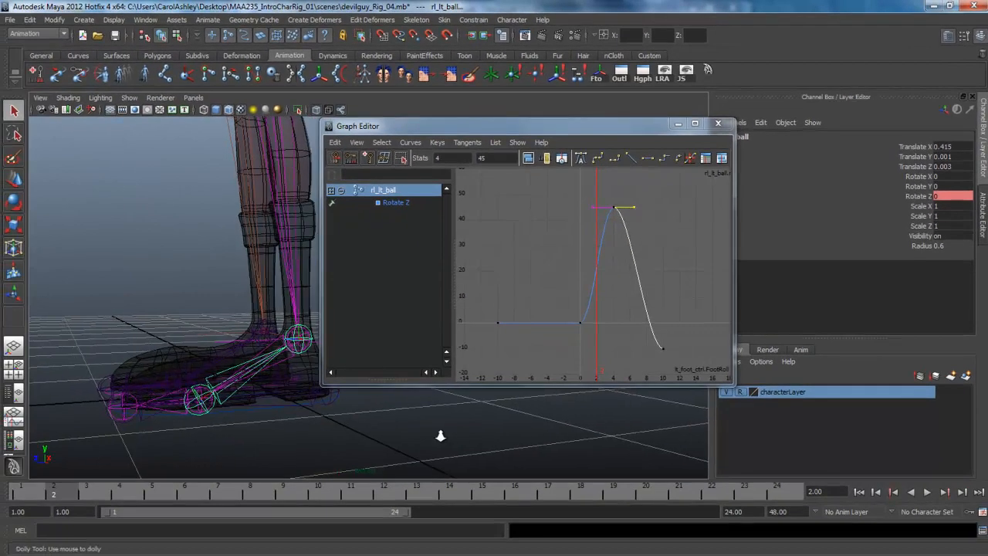
Move the Graph Editor off the feet, inspect the left reverse foot from several angles, and close the Graph Editor.
{"action": "left_click_drag", "start_coordinate": [476, 129], "coordinate": [543, 122]}
{"action": "left_click_drag", "start_coordinate": [353, 406], "coordinate": [415, 417], "text": "alt"}
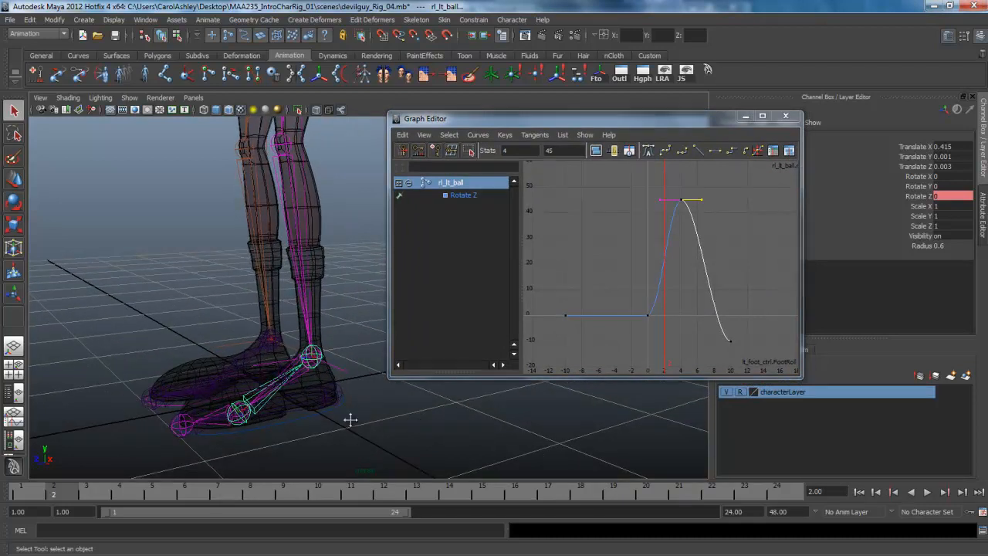
{"action": "left_click_drag", "start_coordinate": [348, 425], "coordinate": [319, 388], "text": "alt"}
{"action": "left_click_drag", "start_coordinate": [336, 428], "coordinate": [409, 419], "text": "alt"}
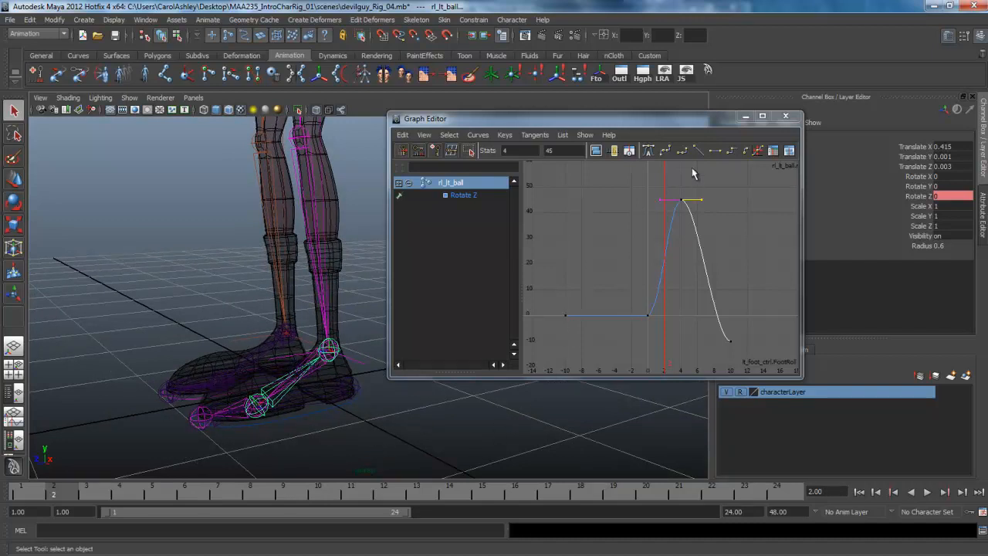
{"action": "left_click", "coordinate": [786, 116]}
{"action": "left_click_drag", "start_coordinate": [471, 380], "coordinate": [442, 400], "text": "alt"}
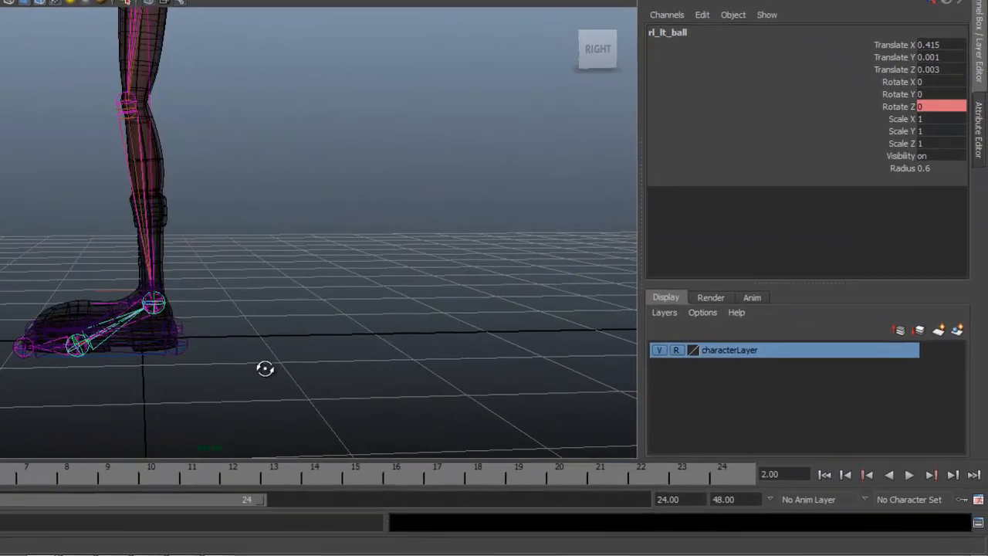
{"action": "left_click_drag", "start_coordinate": [355, 375], "coordinate": [275, 284], "text": "alt"}
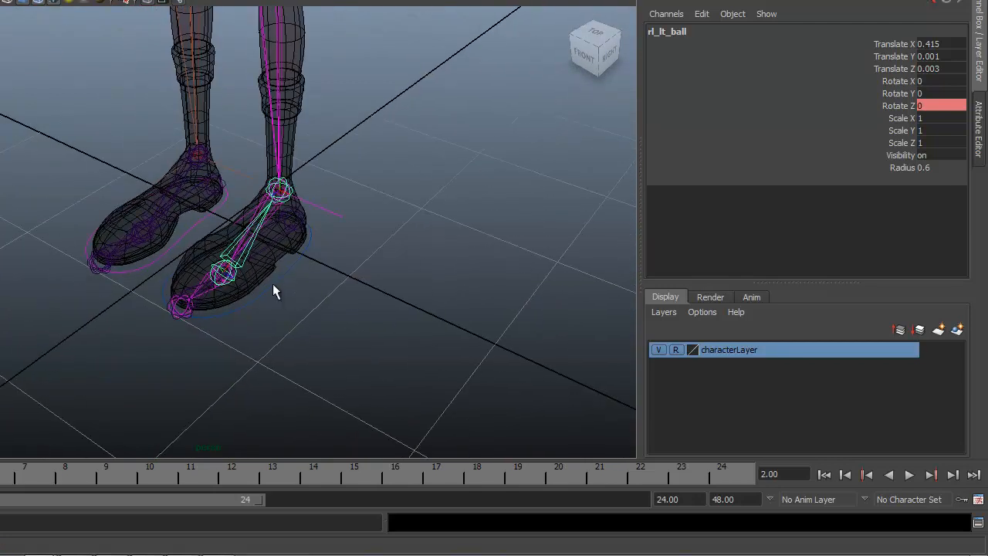
Select lt_foot_ctrl and rt_foot_ctrl in turn to compare the two foot controls, and inspect both legs.
{"action": "left_click", "coordinate": [273, 283]}
{"action": "mouse_move", "coordinate": [303, 330]}
{"action": "left_mouse_down", "text": "alt"}
{"action": "mouse_move", "coordinate": [271, 360]}
{"action": "mouse_move", "coordinate": [302, 342]}
{"action": "left_mouse_up", "text": "alt"}
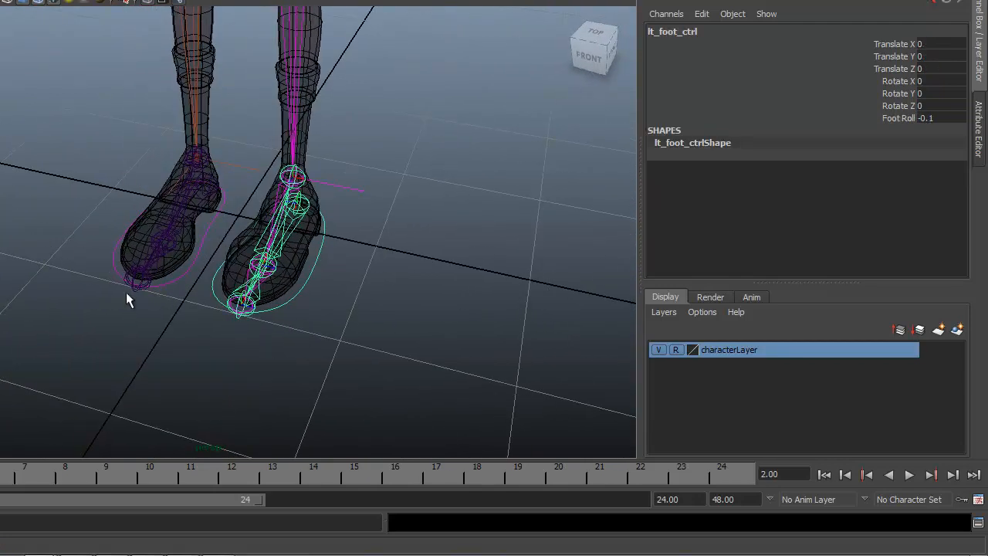
{"action": "left_click_drag", "start_coordinate": [191, 235], "coordinate": [188, 257], "text": "alt"}
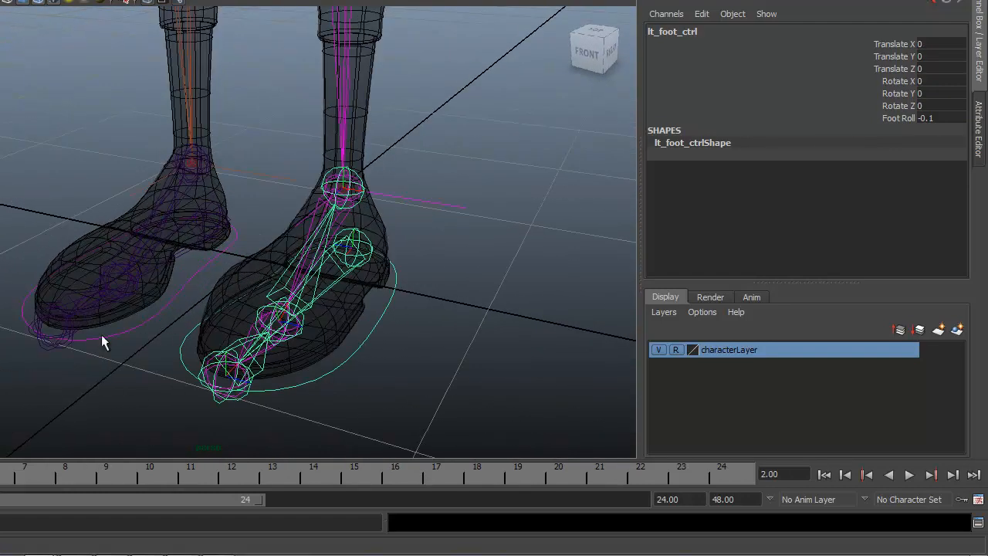
{"action": "left_click", "coordinate": [166, 266]}
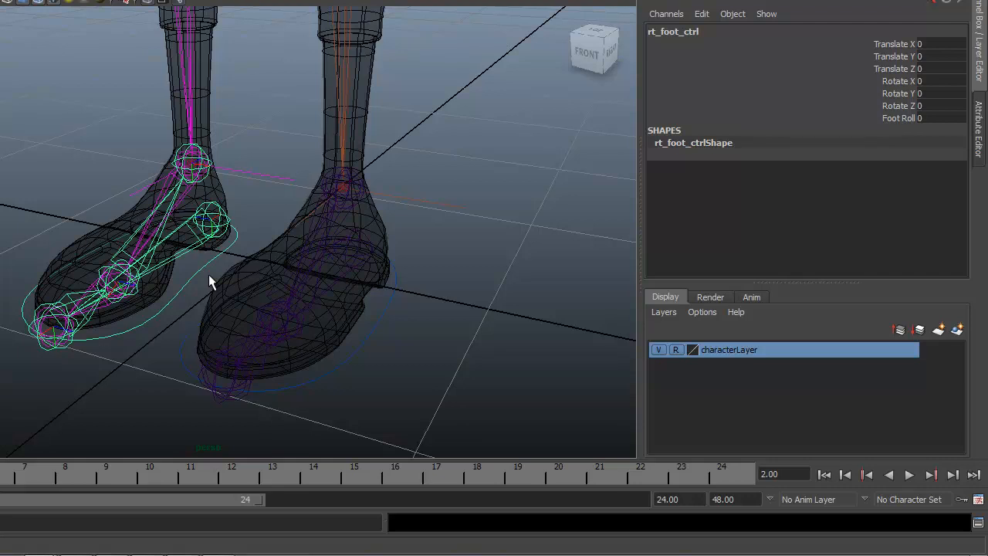
{"action": "middle_click_drag", "start_coordinate": [413, 268], "coordinate": [417, 339], "text": "alt"}
{"action": "right_click_drag", "start_coordinate": [417, 339], "coordinate": [386, 224], "text": "alt"}
{"action": "middle_click_drag", "start_coordinate": [390, 224], "coordinate": [407, 336], "text": "alt"}
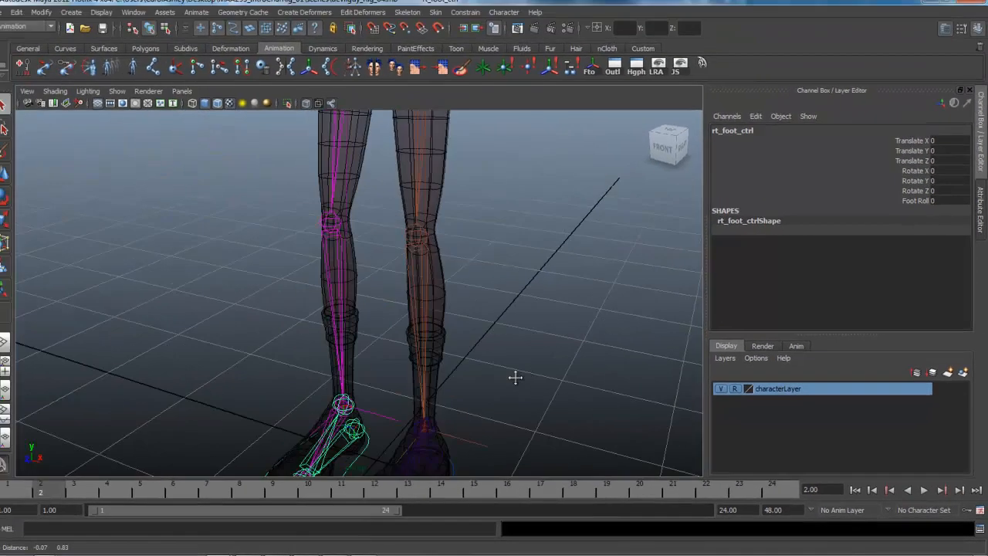
{"action": "middle_click_drag", "start_coordinate": [516, 378], "coordinate": [516, 410], "text": "alt"}
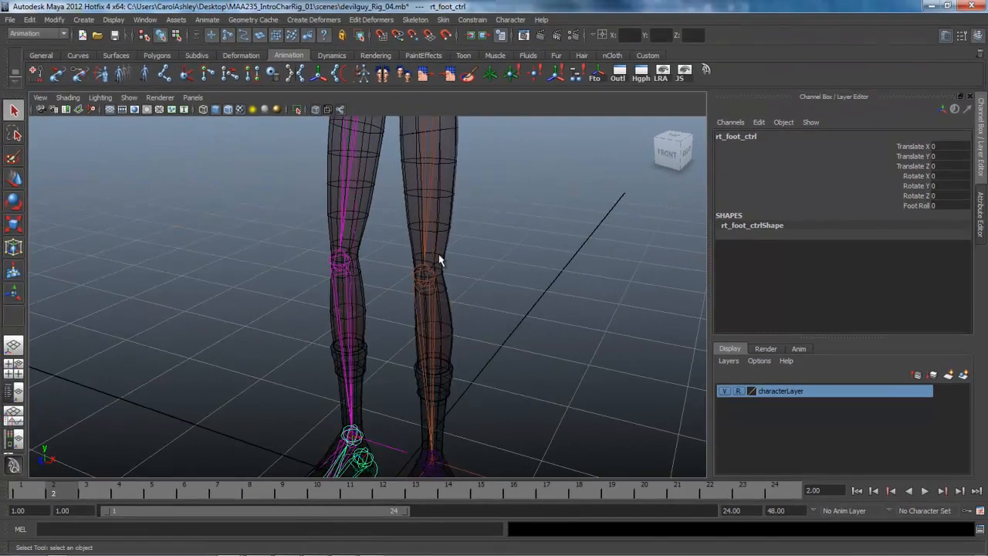